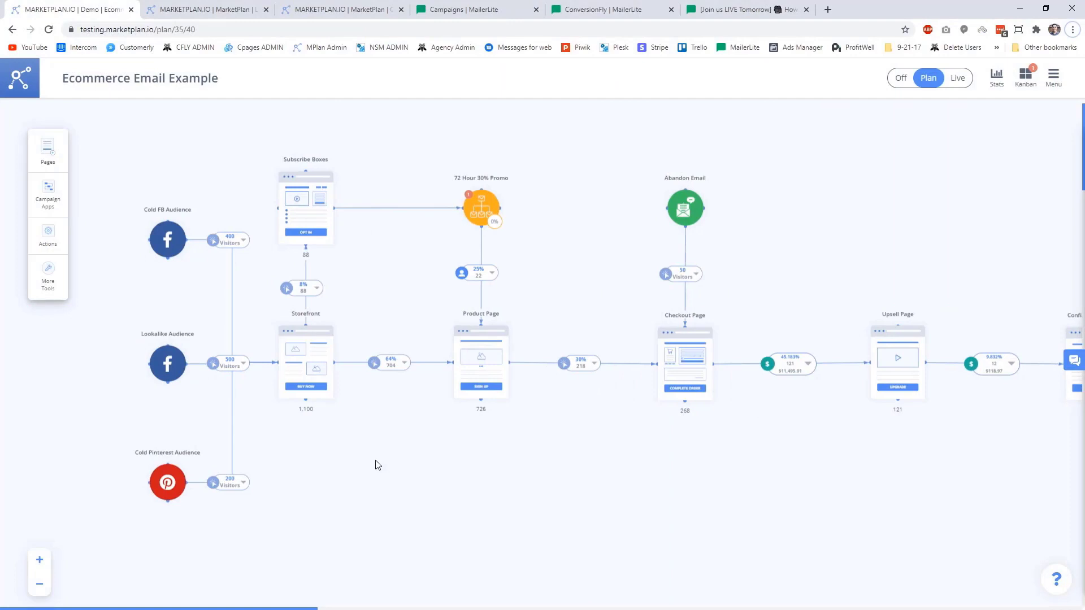
Step: Examine the ecommerce funnel map, including its traffic sources, store pages and the 72 Hour 30% Promo and Abandon Email elements
mouse_move(311, 373)
mouse_move(308, 217)
mouse_move(500, 370)
drag(925, 443, 810, 476)
click(40, 560)
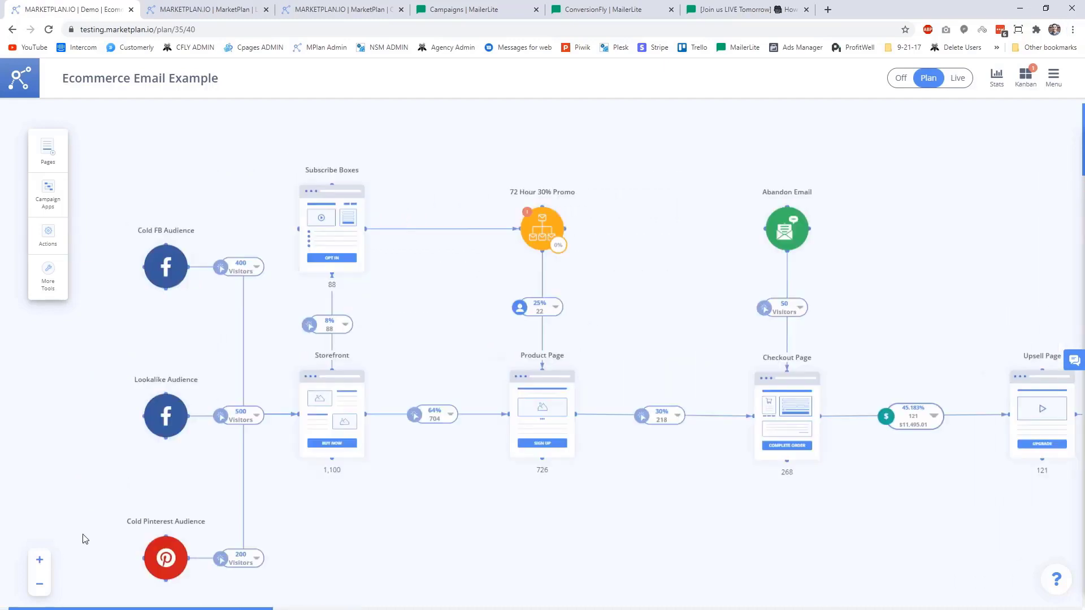
drag(710, 269, 634, 271)
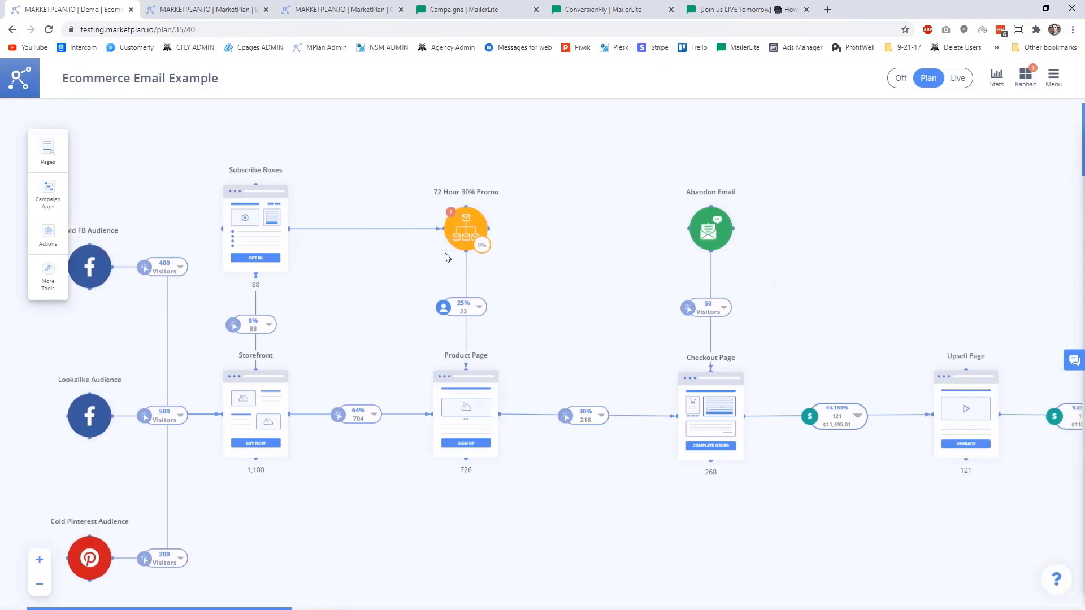
mouse_move(716, 254)
drag(558, 322, 545, 322)
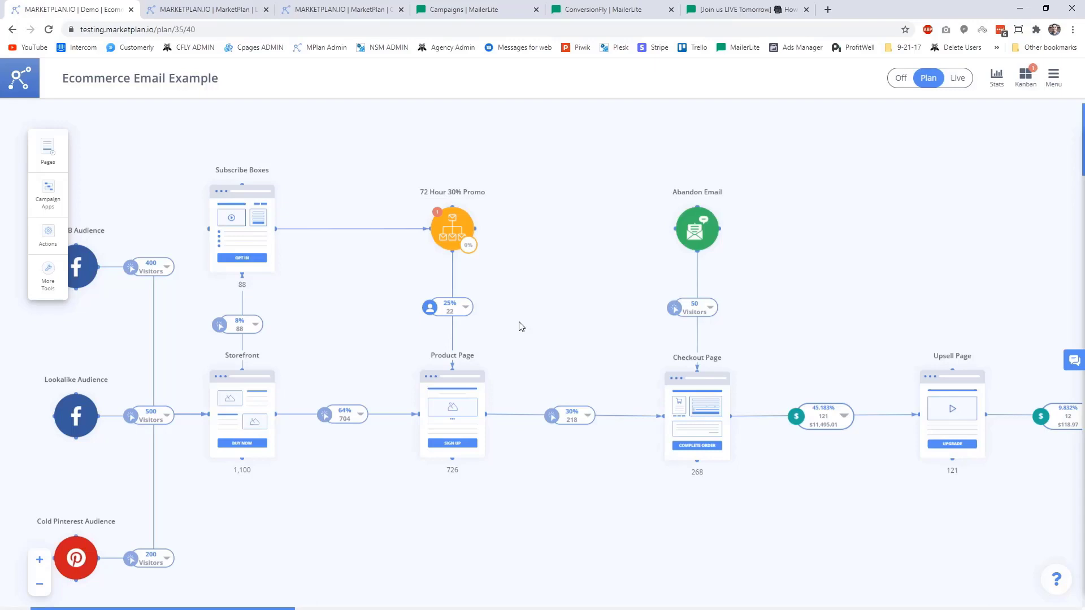
mouse_move(680, 240)
mouse_move(452, 255)
Step: Open the 72 Hour 30% Promo email sequence and review its conditions, emails and wait times
click(453, 236)
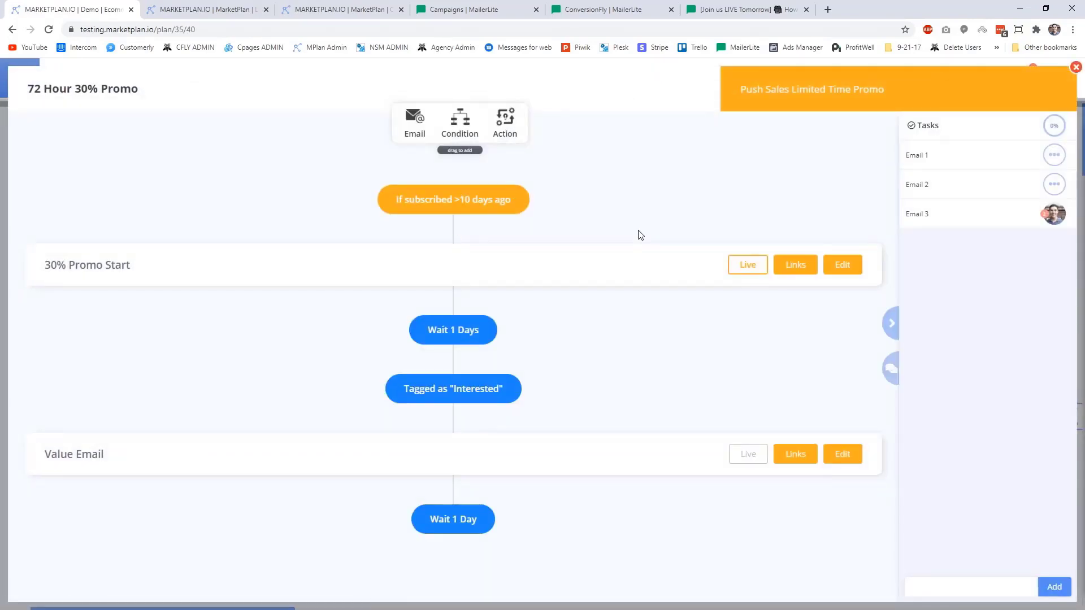
scroll(613, 277, down, 1)
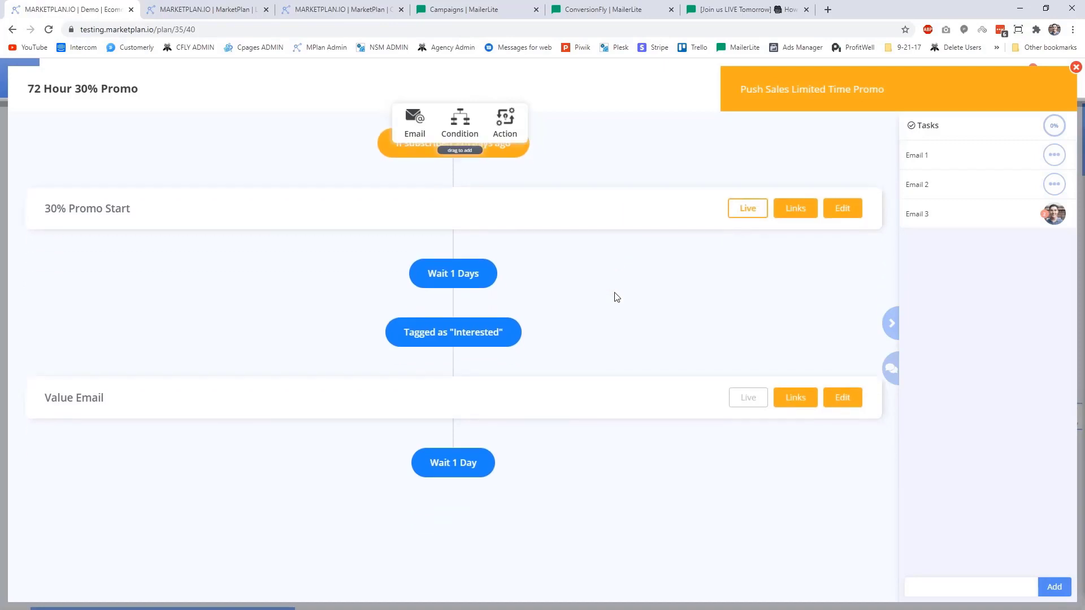
scroll(617, 378, down, 1)
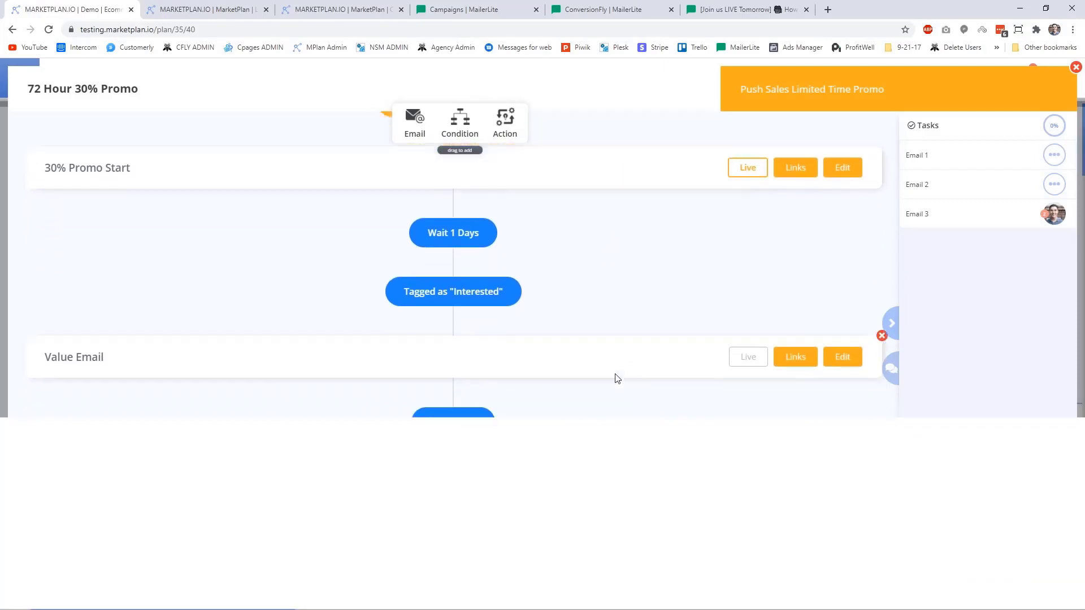
scroll(618, 379, up, 2)
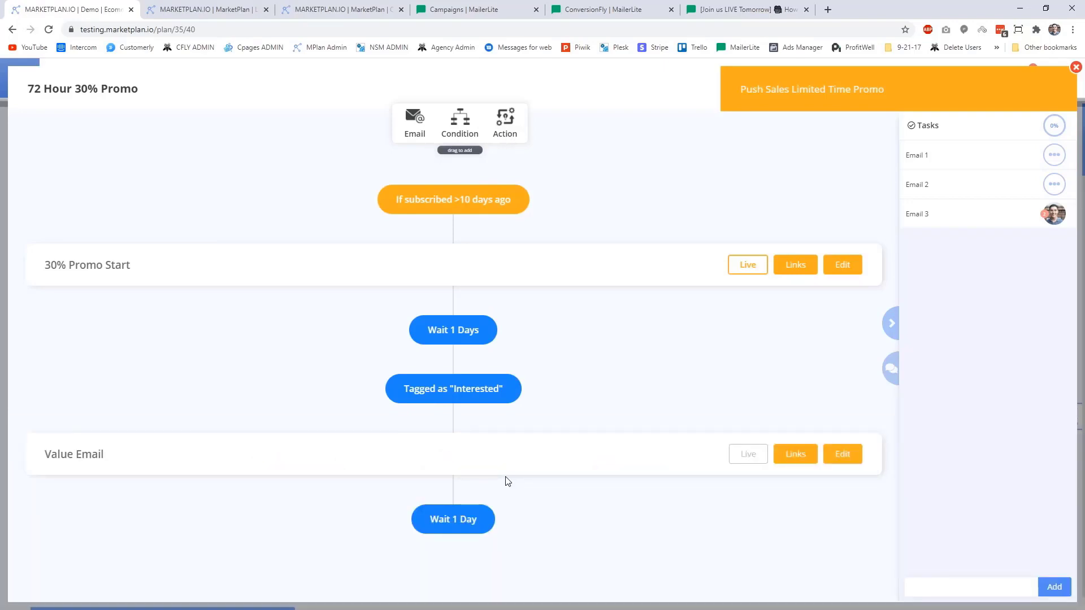
mouse_move(510, 473)
scroll(630, 382, down, 2)
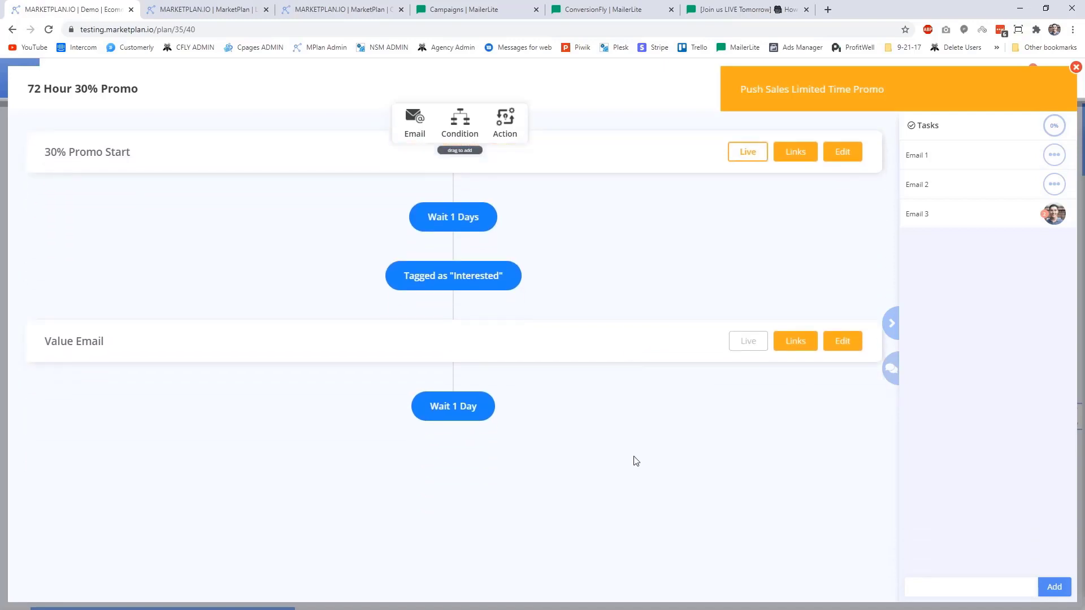
scroll(635, 460, up, 2)
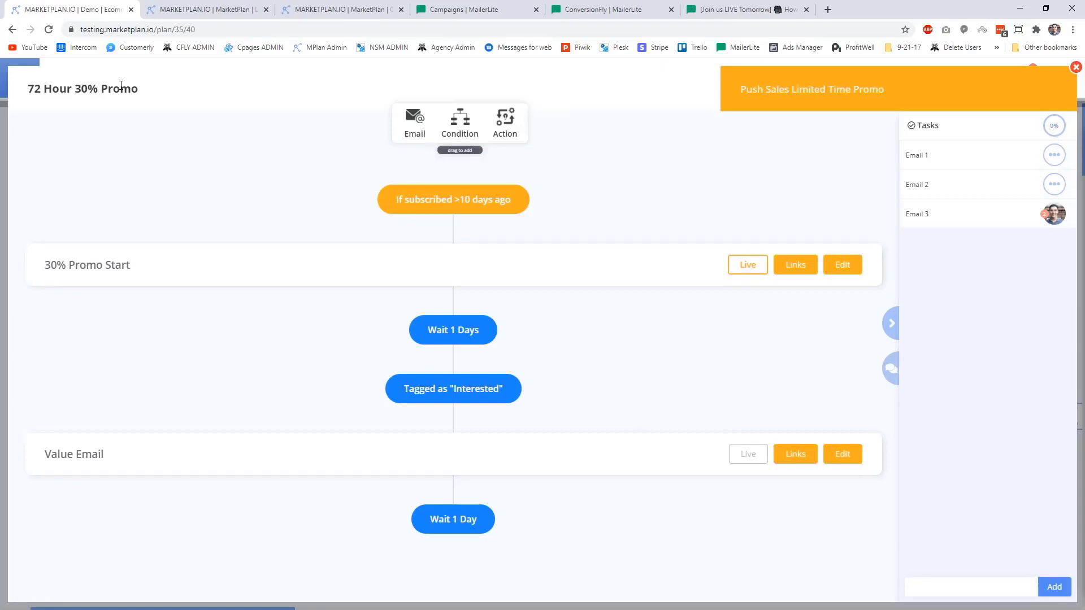
Step: Review the sequence's purpose, then open the 30% Promo Start email's copy to read it and exit back to the sequence
drag(900, 89, 746, 92)
click(776, 166)
click(847, 267)
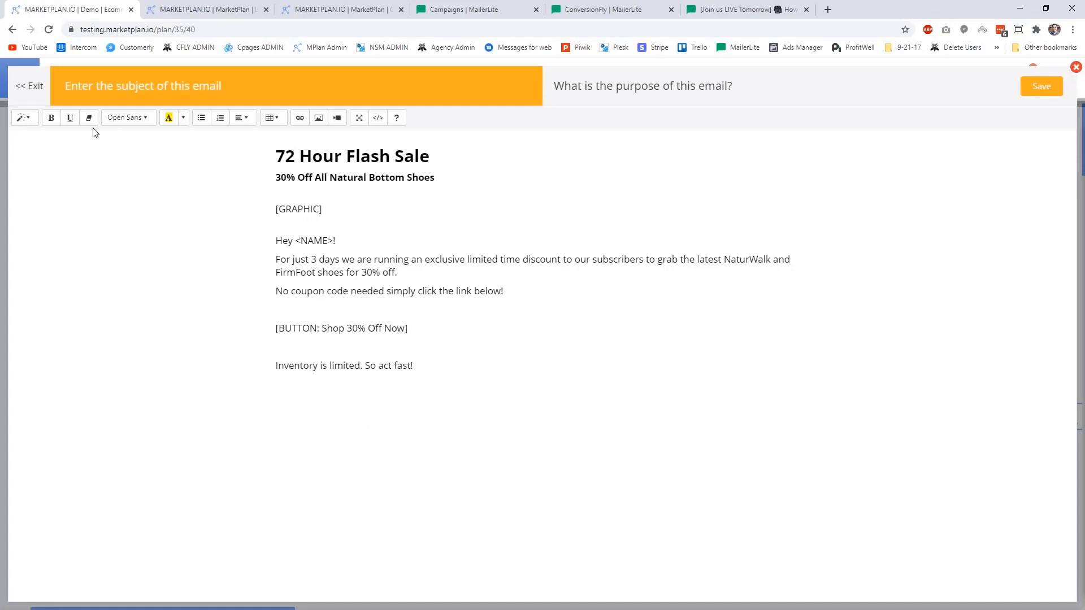
click(26, 87)
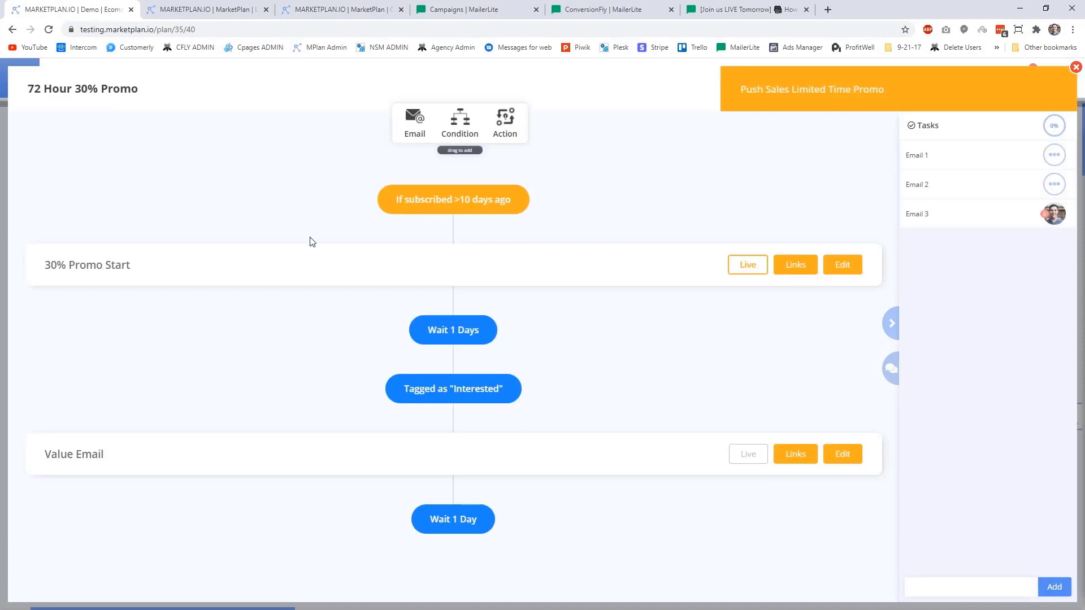
Step: Add an email after the sequence's last wait step and title it "Urgency Email"
scroll(347, 284, down, 1)
scroll(347, 283, down, 1)
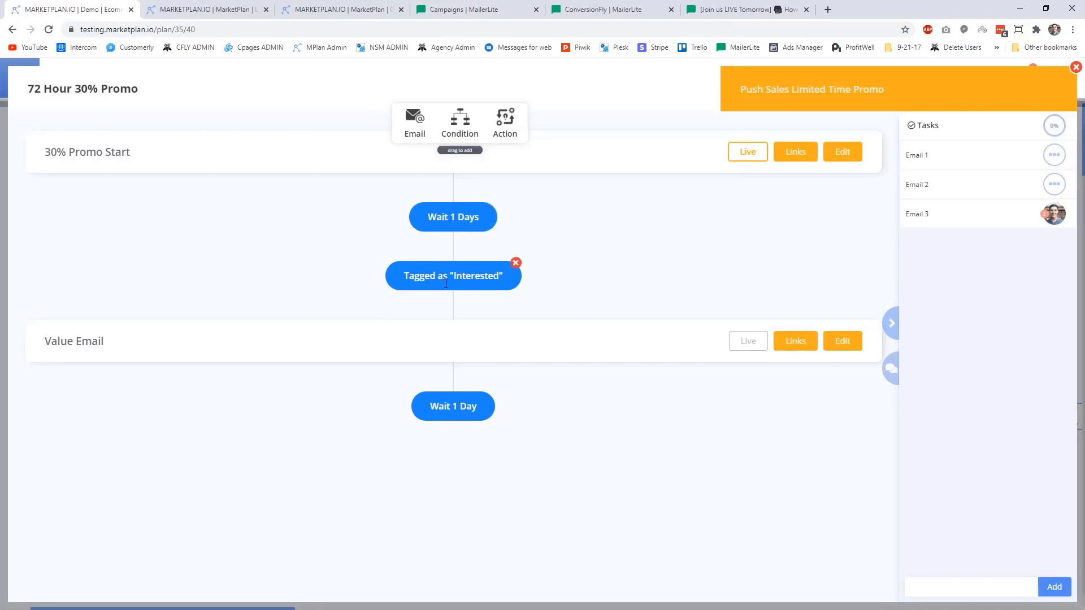
drag(435, 141, 464, 488)
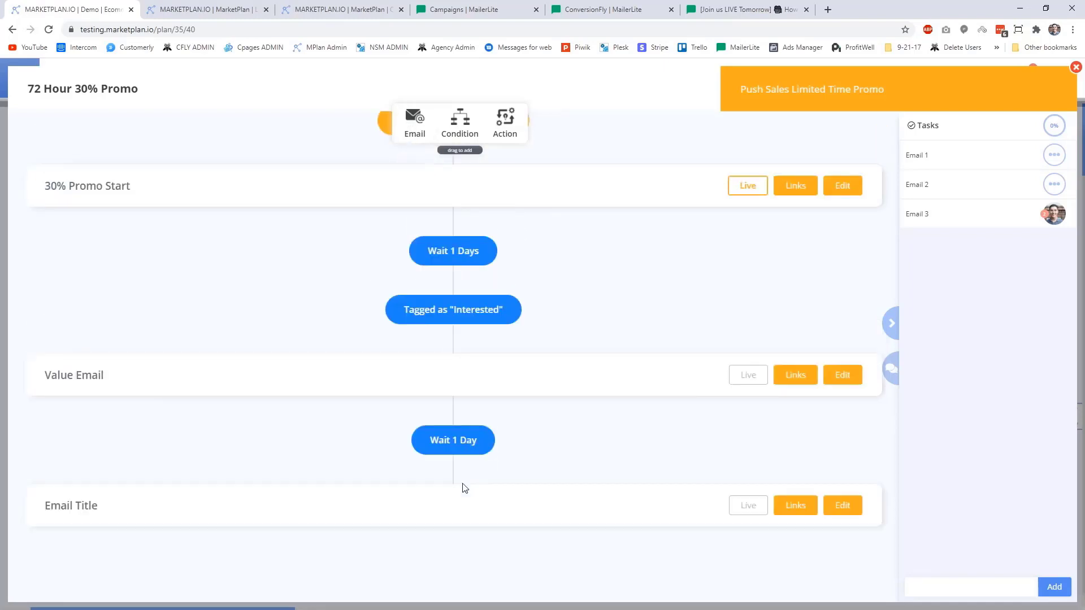
click(304, 508)
text(Urgency Email)
Step: Add an action below the Urgency Email and label it "Wait 1 Day"
scroll(472, 472, down, 2)
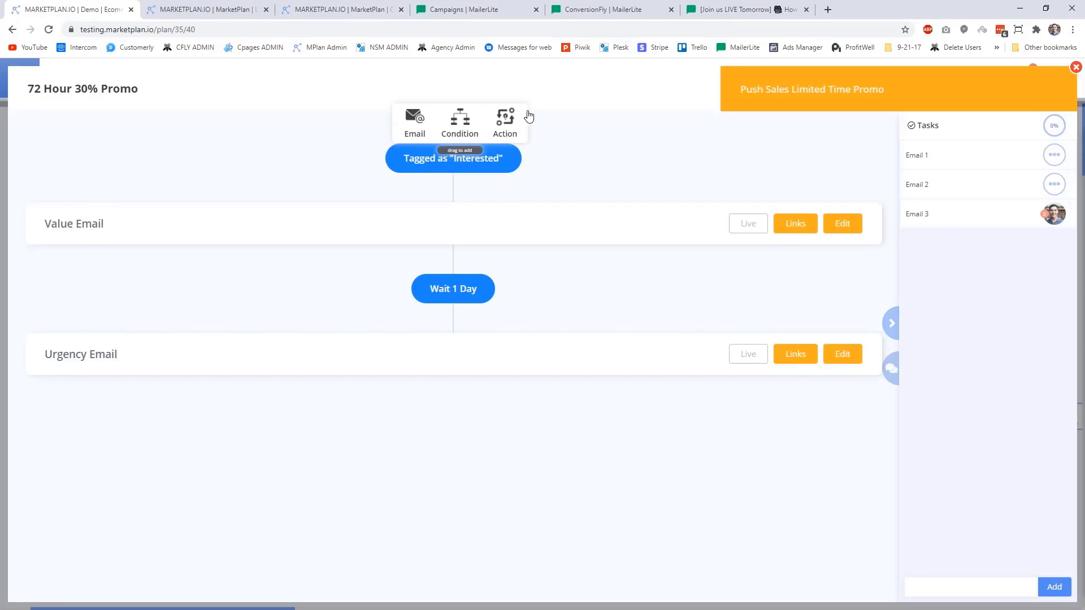
drag(515, 124, 453, 501)
click(453, 501)
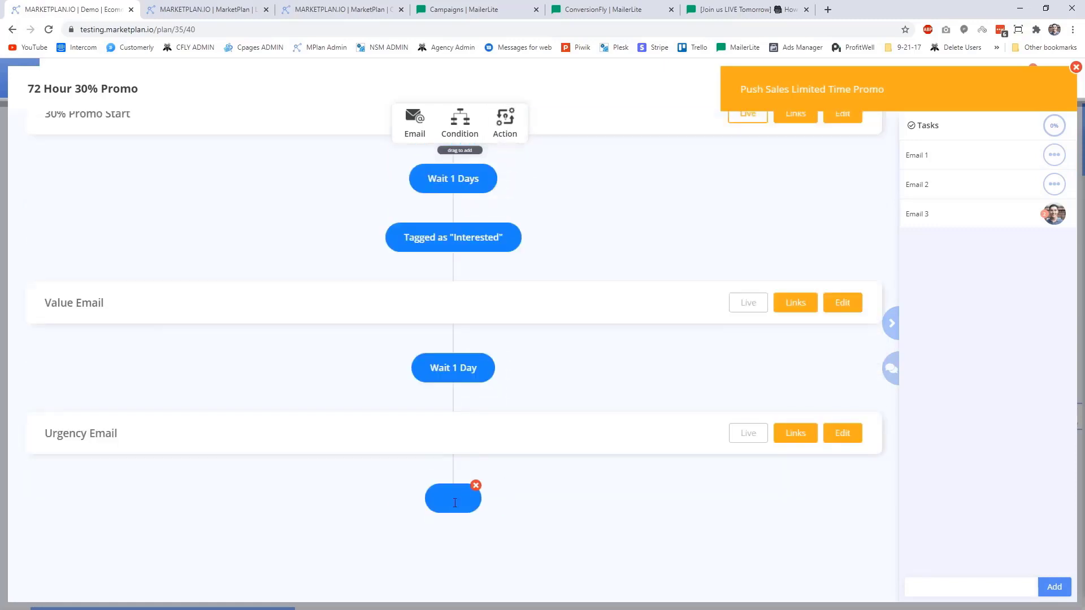
text(Wait 1 Day)
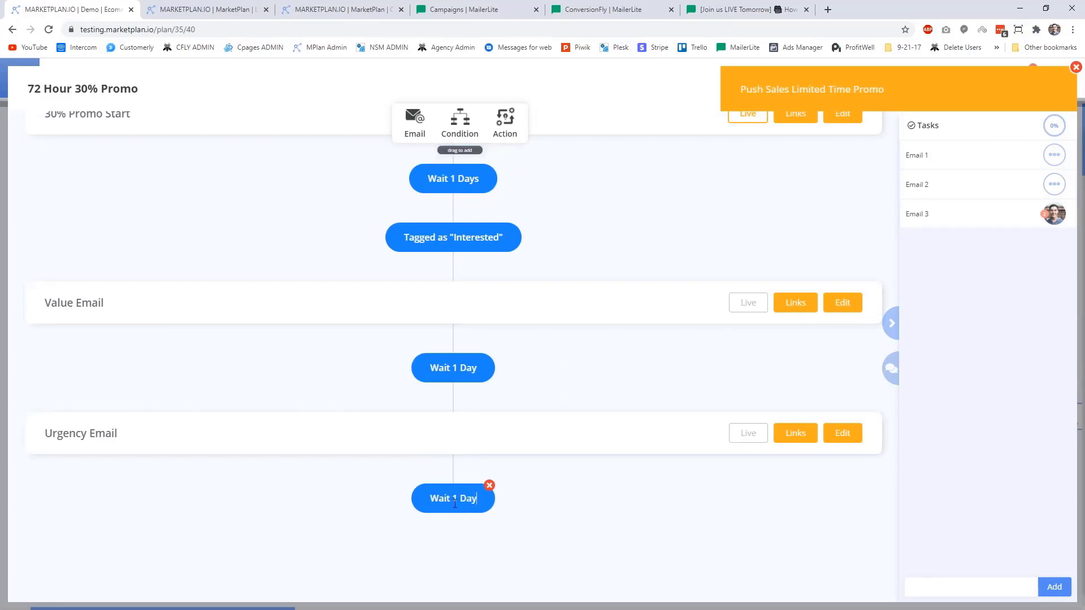
Step: Add a condition after the final Wait 1 Day action and label it "If No Purchase"
drag(460, 120, 444, 526)
scroll(444, 526, down, 1)
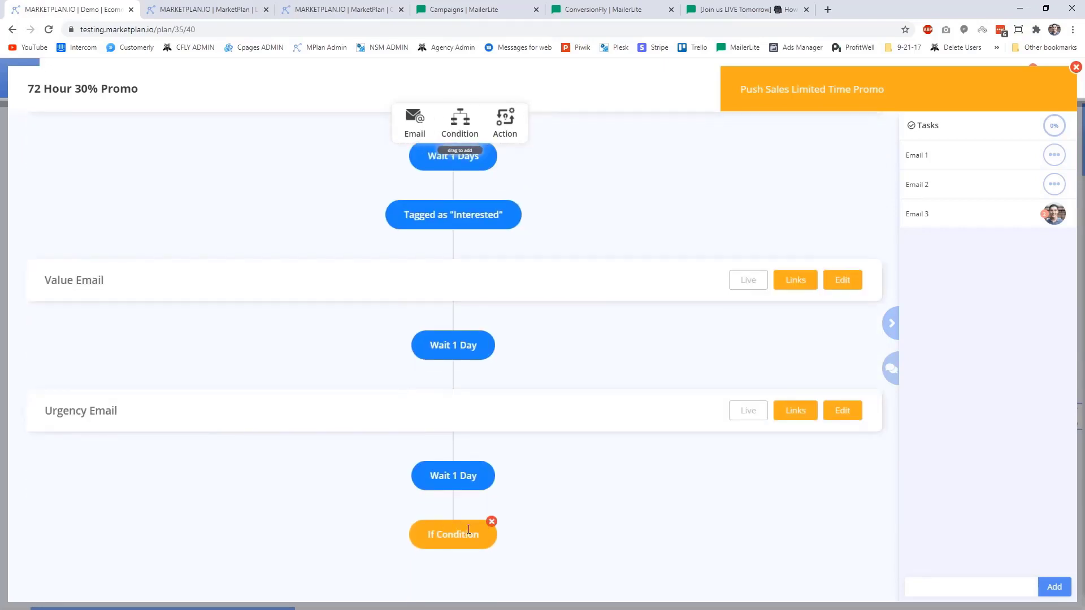
click(476, 527)
text(If No Purchase)
Step: Add an action below the If No Purchase condition and label it "Then Move to Content Drip"
drag(505, 133, 460, 574)
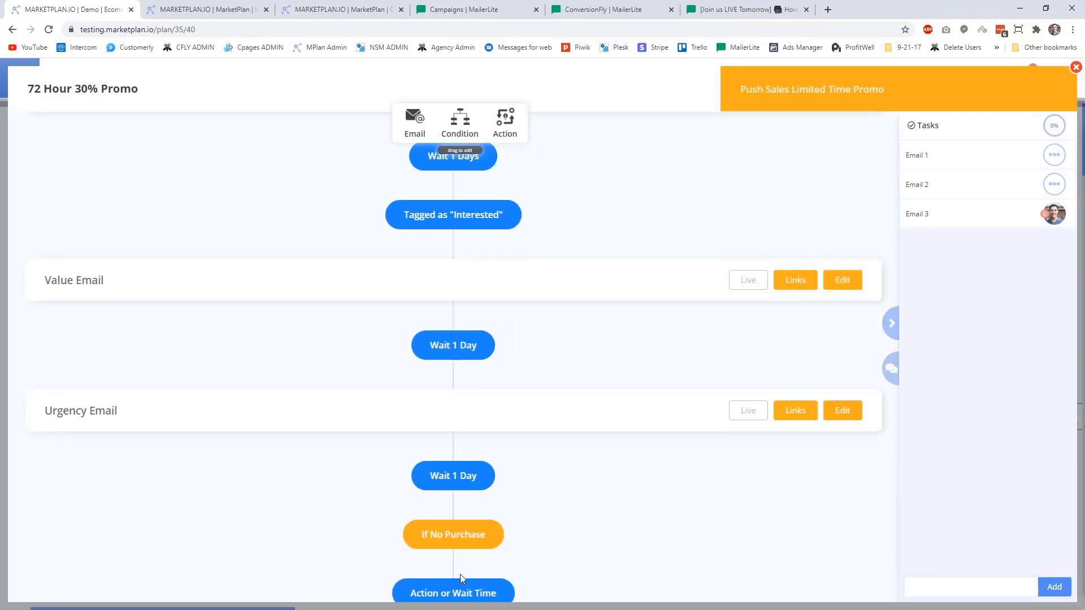
click(453, 587)
text(Then Mo)
text(ve to Con)
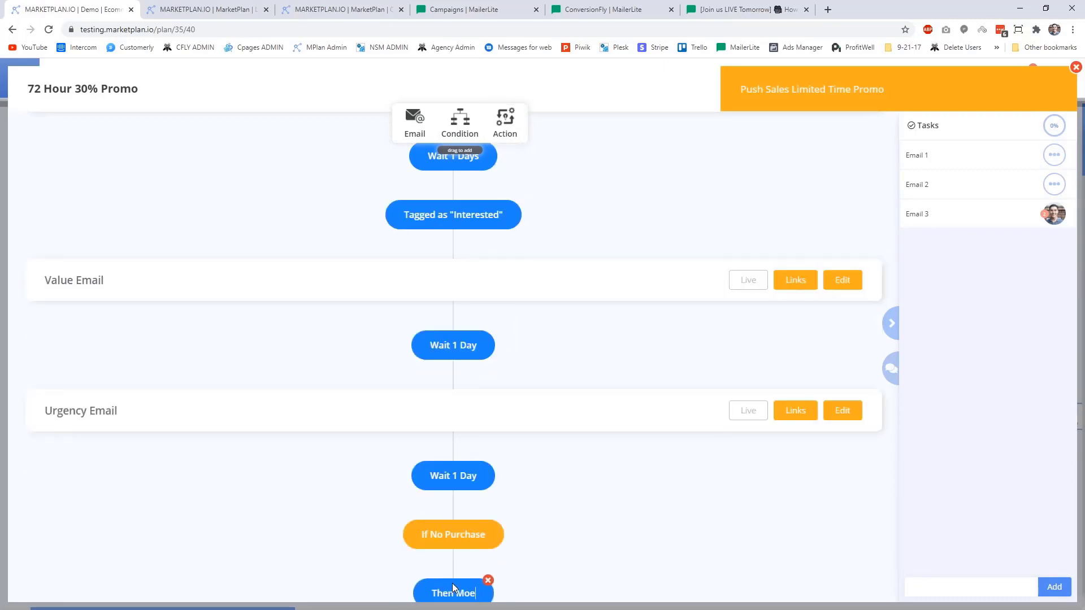
text(tent )
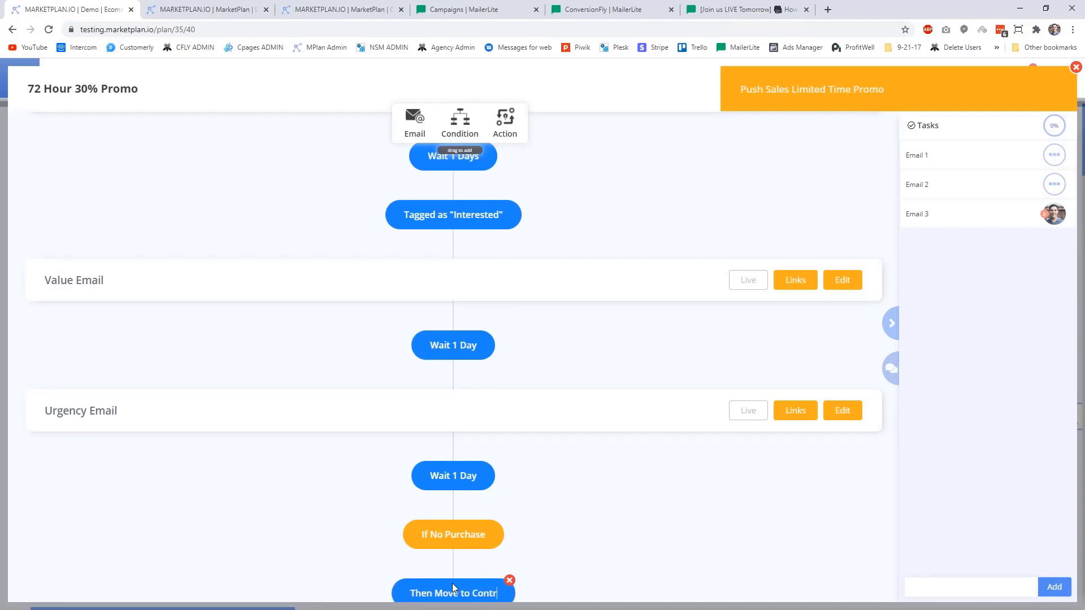
text(Drip)
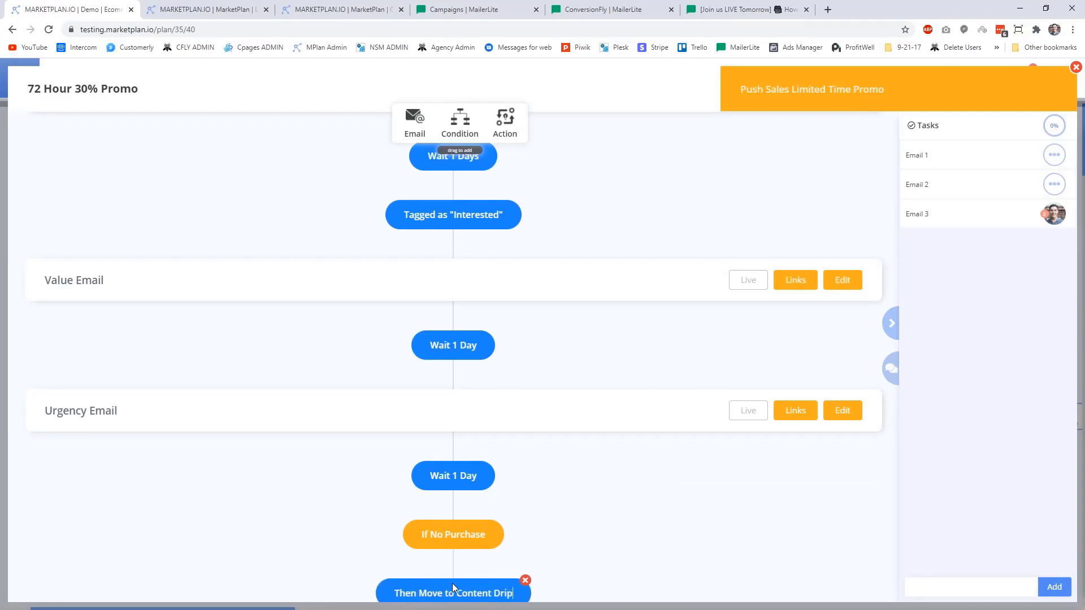
Step: Review the extended promo sequence from its first condition to its closing action
scroll(613, 492, down, 2)
scroll(613, 492, up, 4)
scroll(612, 492, up, 1)
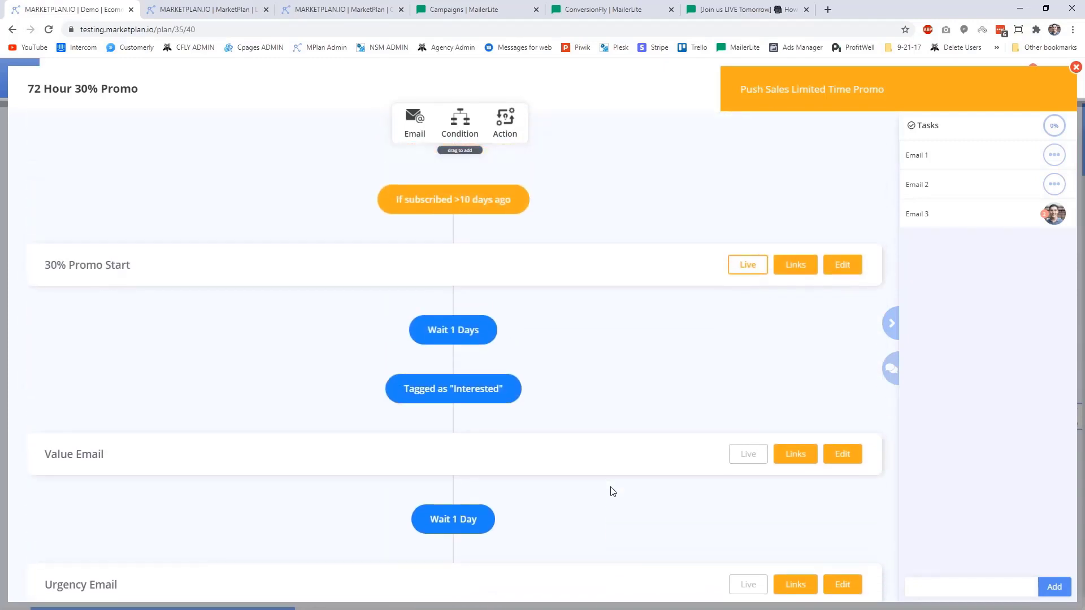
scroll(627, 417, down, 3)
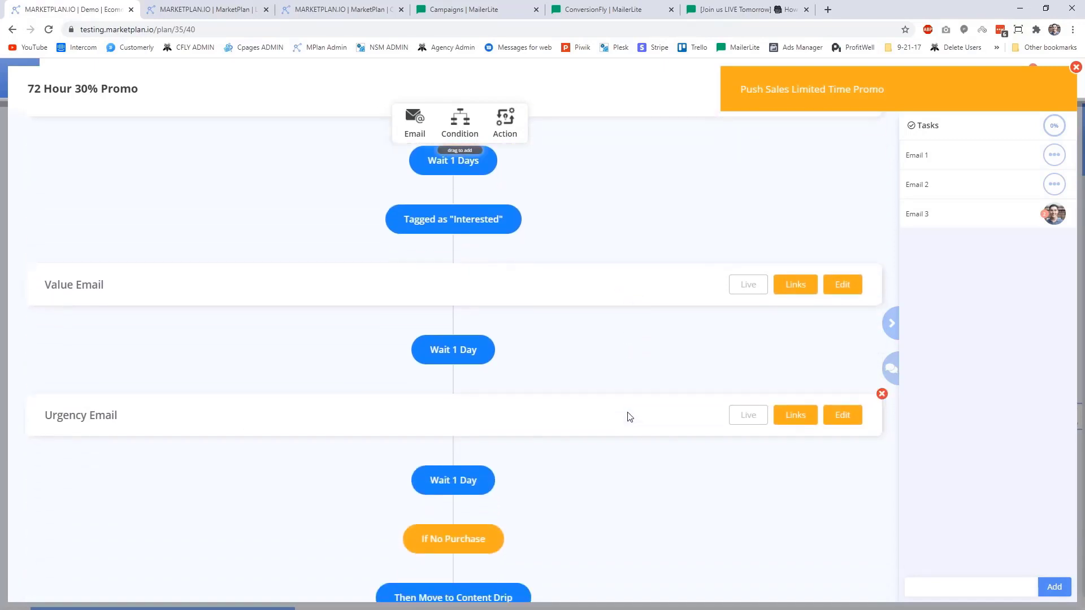
scroll(650, 398, down, 2)
scroll(651, 398, down, 1)
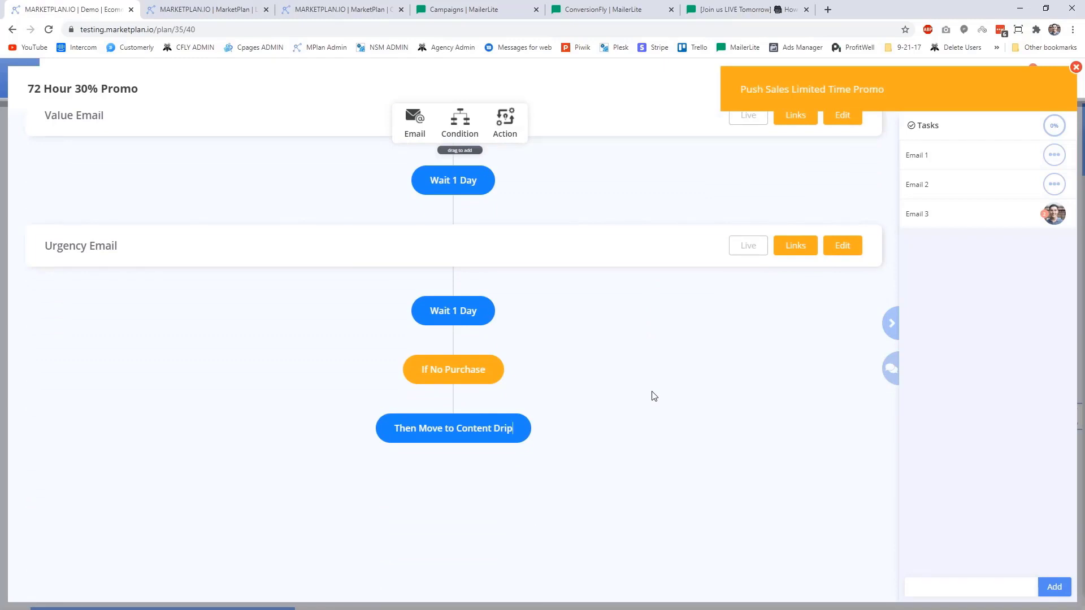
scroll(654, 396, up, 2)
scroll(654, 396, up, 2)
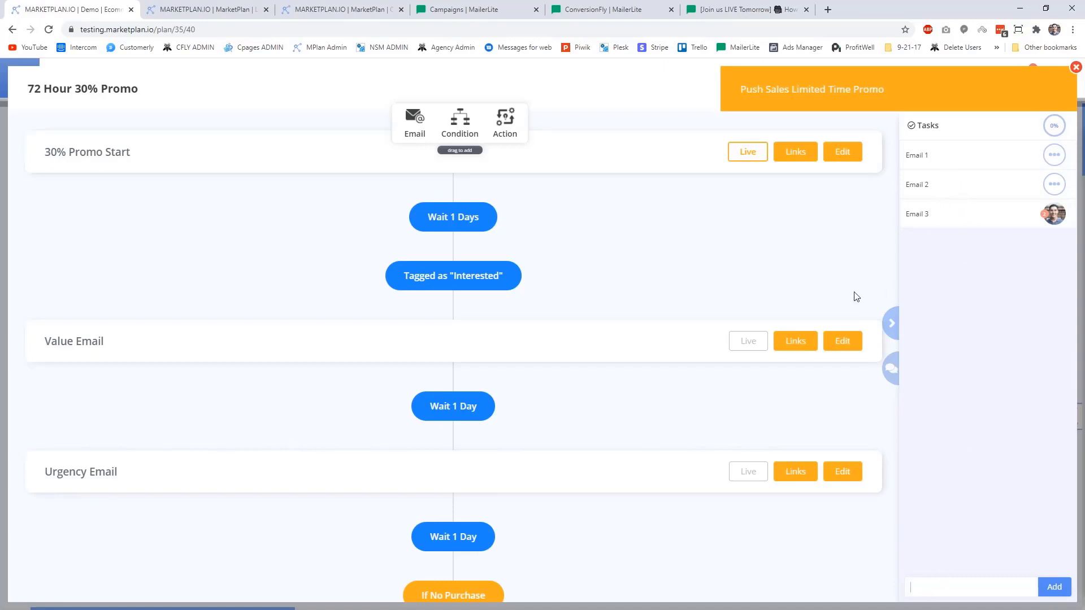
Step: Open the Email 3 task to view its subtasks, assigned members and comments
click(948, 224)
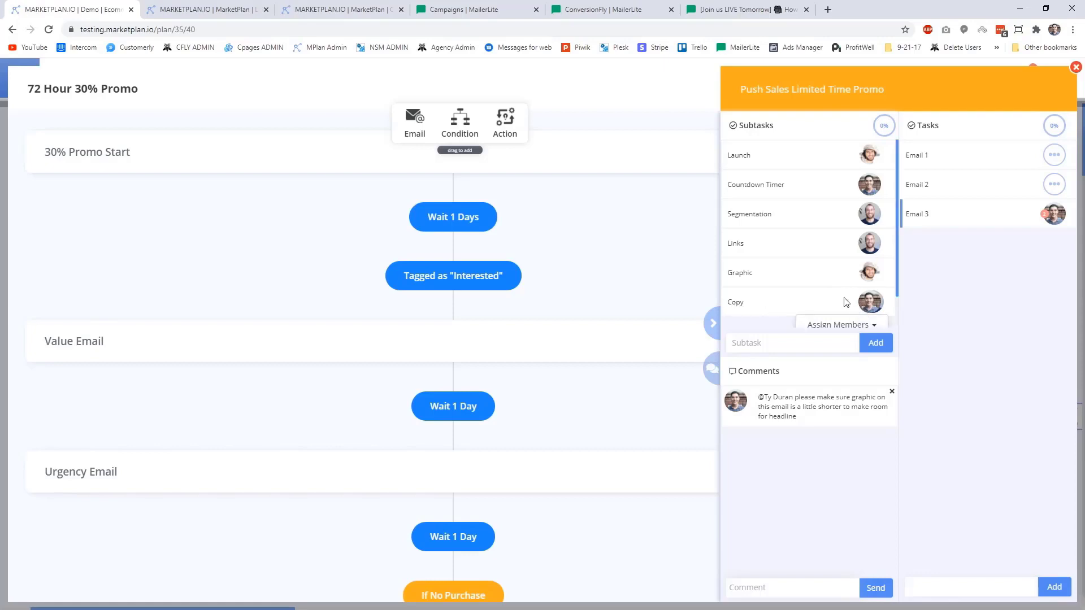
scroll(864, 310, down, 1)
click(784, 310)
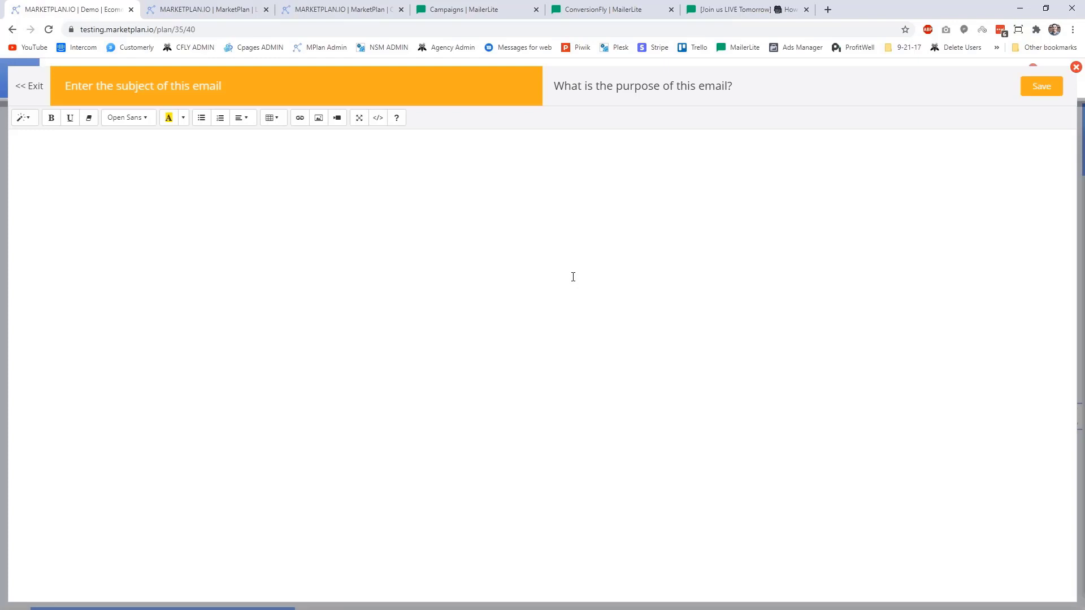
Step: Set the Urgency Email's subject to "[LAST DAY] 30% OFF NaturWalk & FirmFoot" and its purpose to "Drive Conversion Urgency Strategy"
click(297, 89)
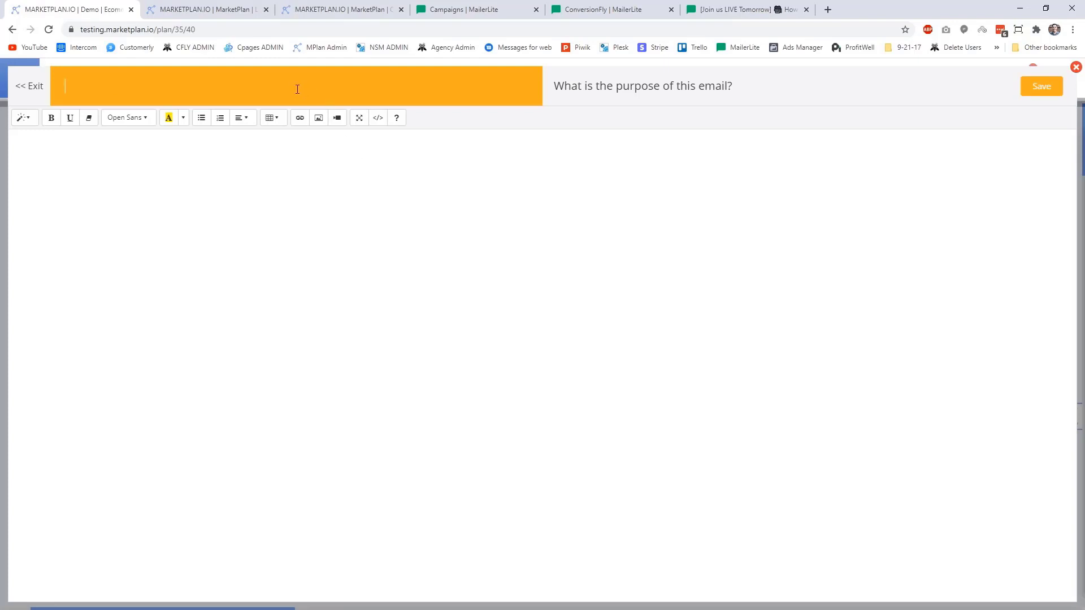
text([LAST DAY] 30% OFF NaturWalk & FirmFoot)
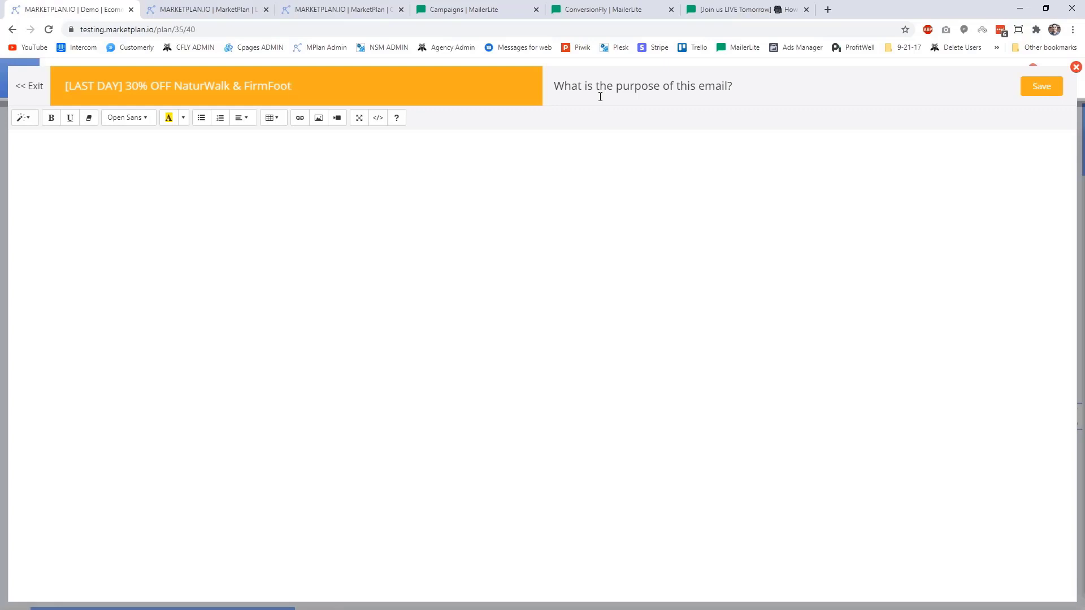
click(600, 97)
Step: Start the email body with "Exclusive Sale Ends Today!", followed by the lines "[DYNAMIC COUNTDOWN TIMER]" and "[GRAPHIC]"
click(618, 172)
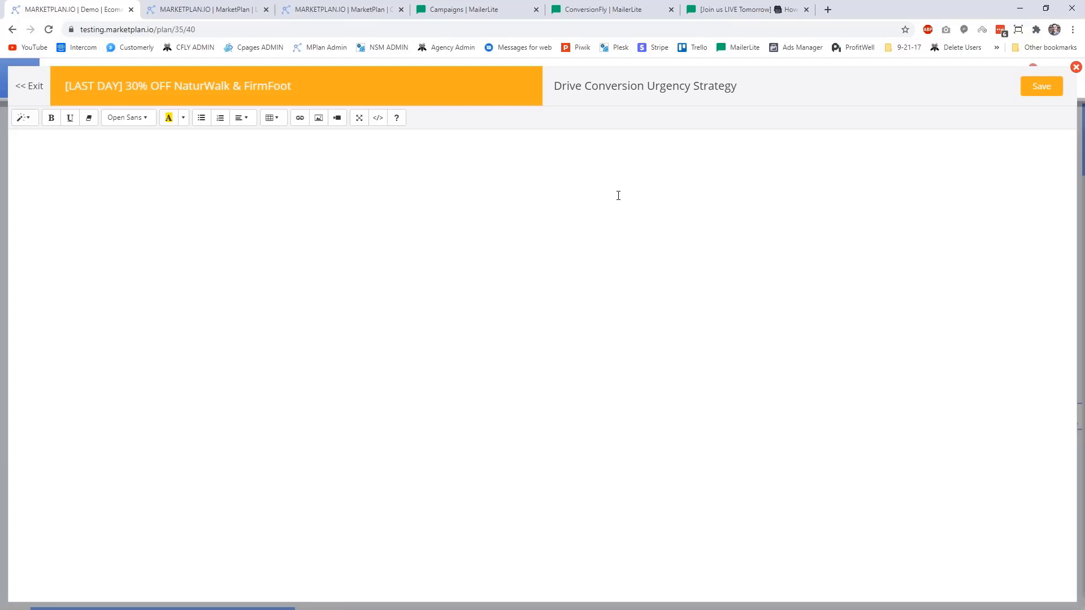
text(Exclusive Sale Ends Today!)
key(Return)
text([DYNAMIC COUNTDOWN TIMER])
key(Return)
text([GRAPHIC])
key(Return)
key(Return)
key(Return)
Step: Add the paragraph "Hey <NAME>, just a friendly reminder that your exclusive 30% off discount for all NaturWalk and FirmFoot shoes ends today."
text(Hey <NAME>, just a friendly reminder that your exclusive 30% off discount for all NaturWalk and FirmFoot shoes ends today.)
key(Return)
key(Return)
Step: Add "Go ahead and click below to take advantage of this offer while it is still there!" and the line "[BUTTON: GET 30% OFF NOW]"
text(Go ahead and click below to take advantage of this offer while it is still there!)
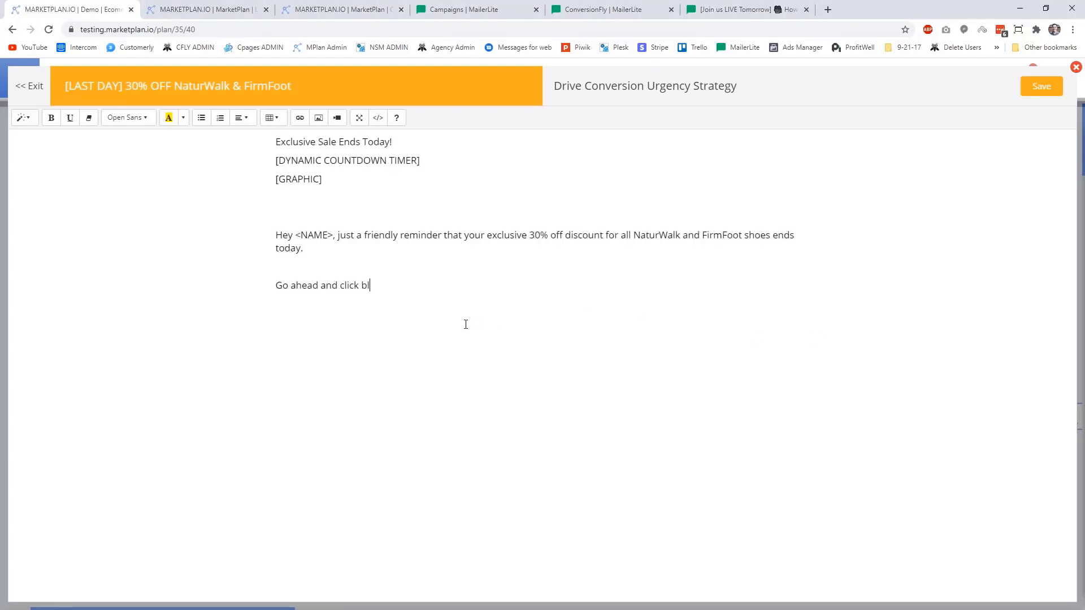
key(Return)
key(Return)
text([BUTTON: GET 30% OFF NOW])
Step: Make the first line a large bold heading, bold "your exclusive 30% off discount" and "GET 30% OFF NOW", and save the email
drag(394, 143, 275, 142)
drag(322, 340, 404, 340)
key(ctrl+b)
click(441, 349)
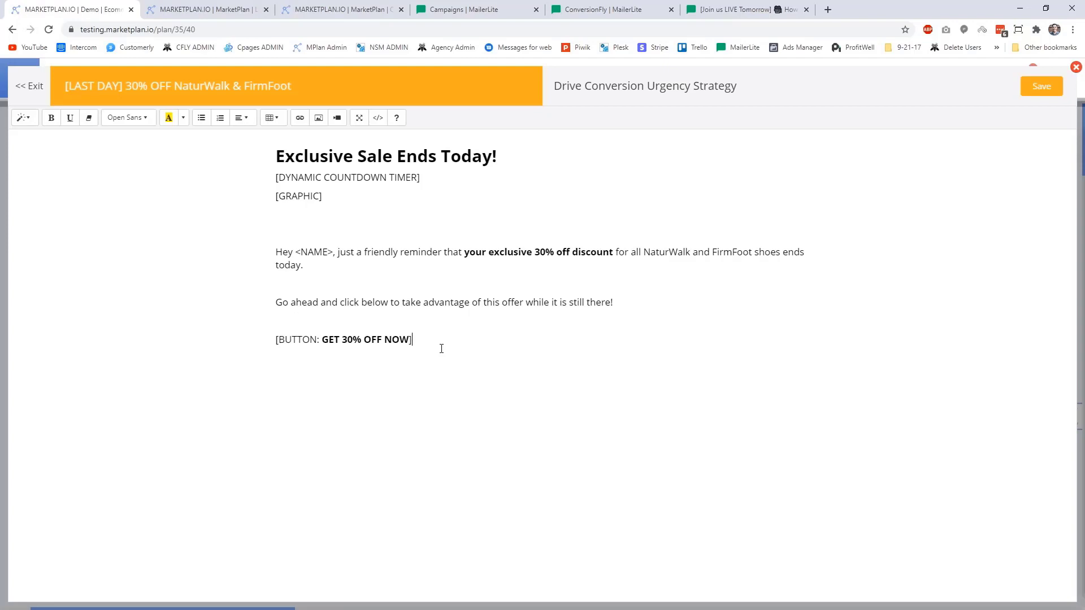
click(1041, 87)
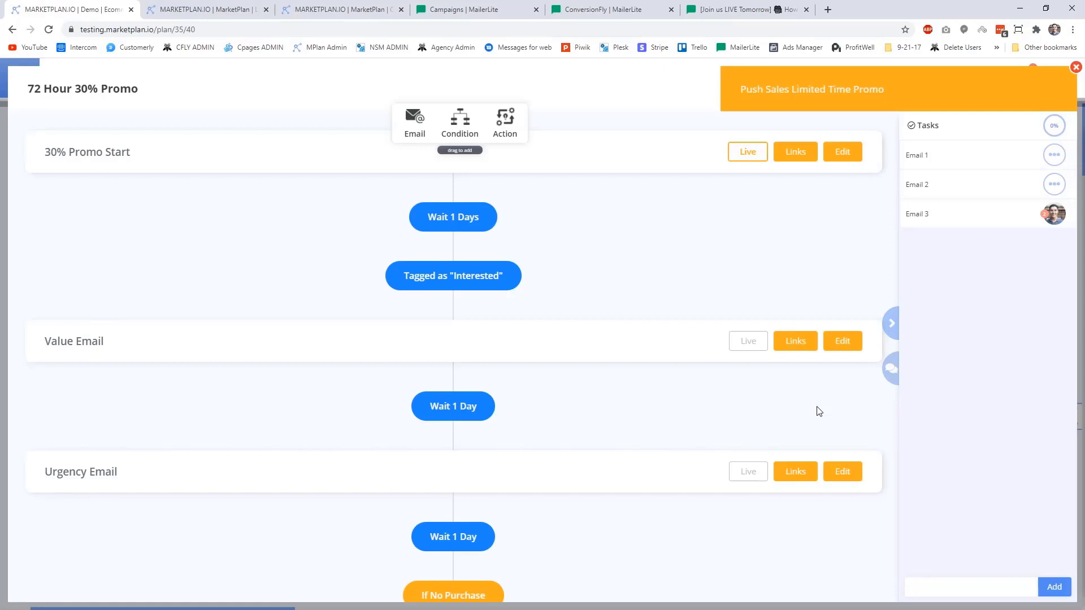
Step: Mark the Copy subtask of the Email 3 task as complete and close the subtask details
click(950, 221)
click(868, 305)
scroll(874, 309, down, 1)
click(874, 309)
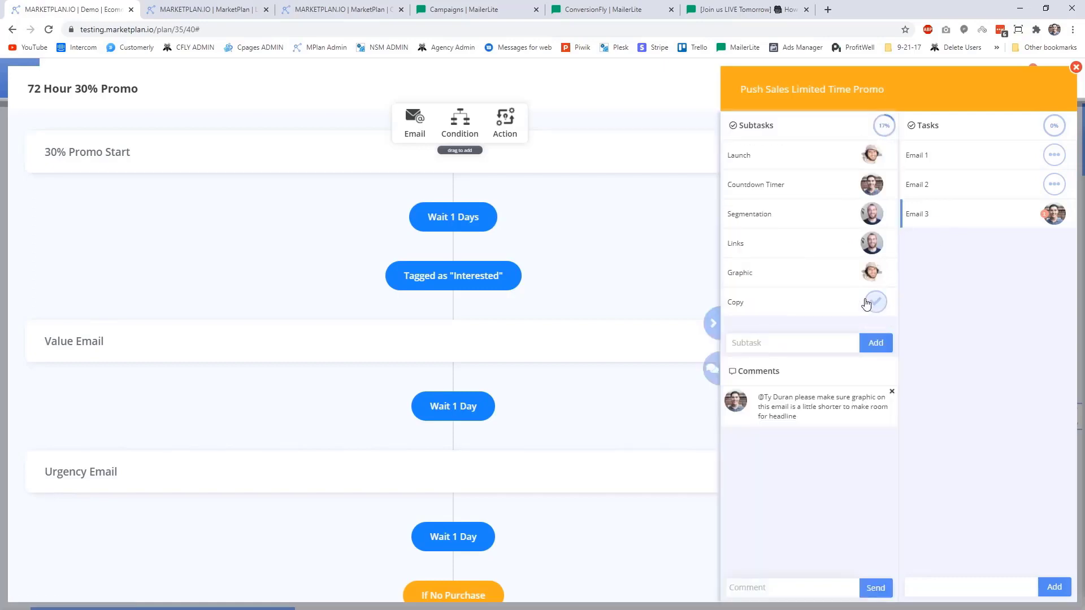
click(701, 291)
scroll(709, 291, down, 1)
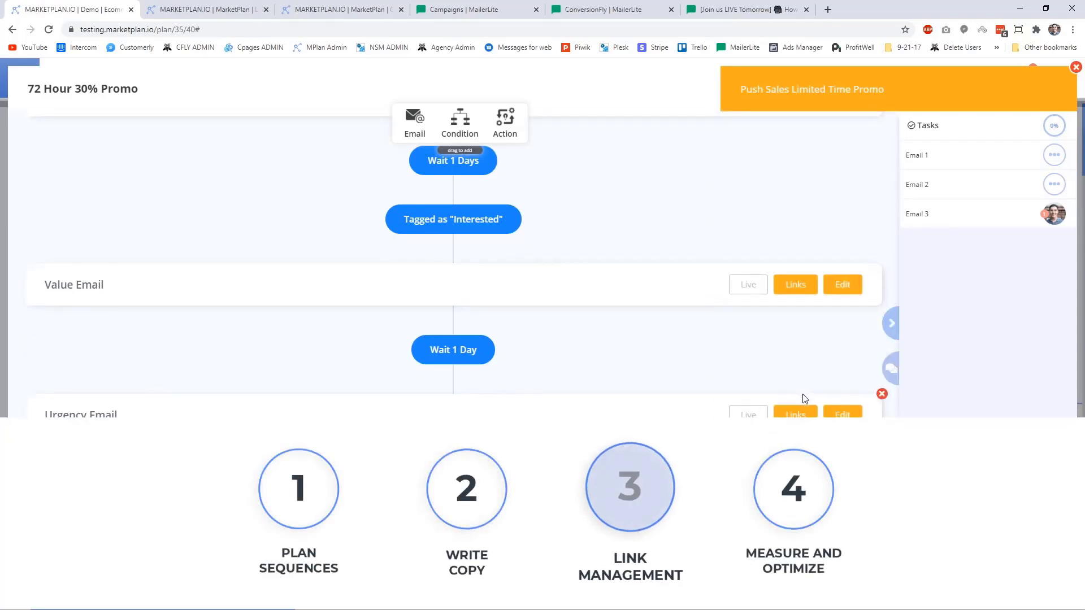
Step: Check the links of the Urgency Email and the 30% Promo Start email, and close the 72 Hour 30% Promo sequence
click(803, 415)
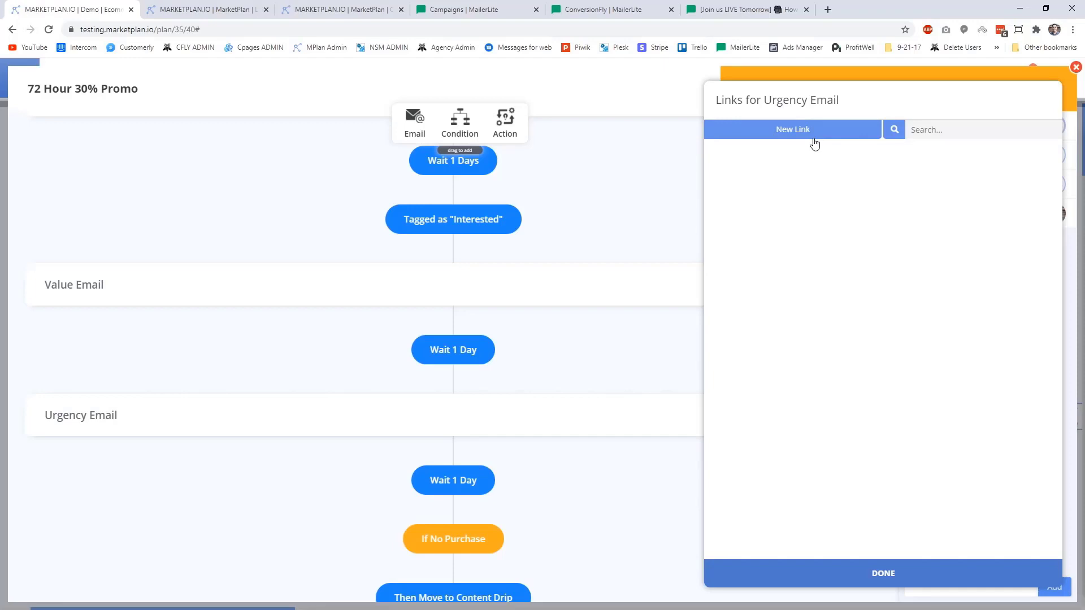
click(888, 572)
scroll(790, 378, up, 3)
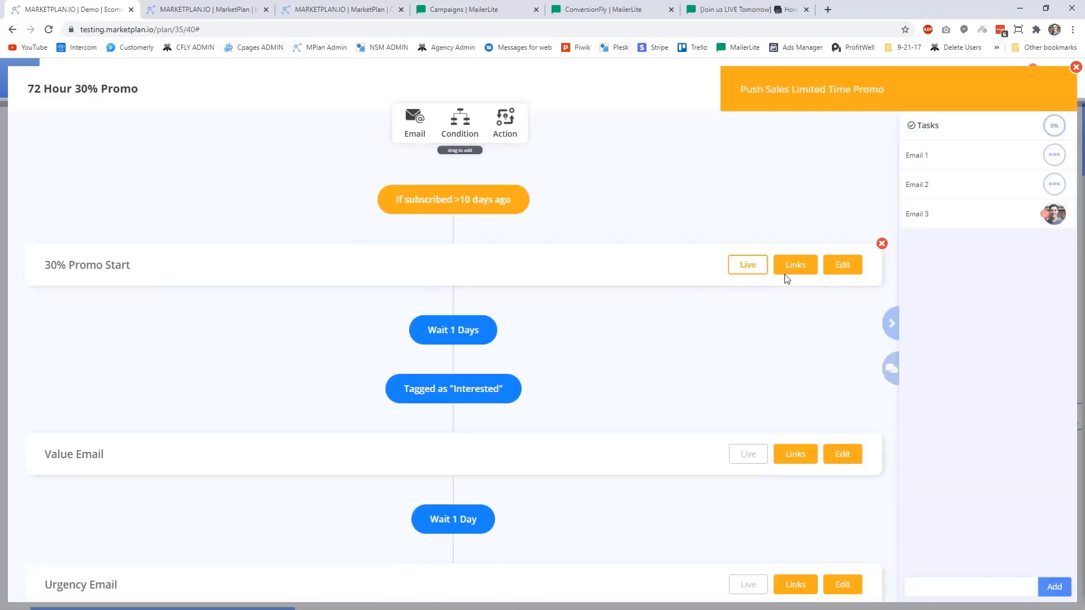
click(790, 270)
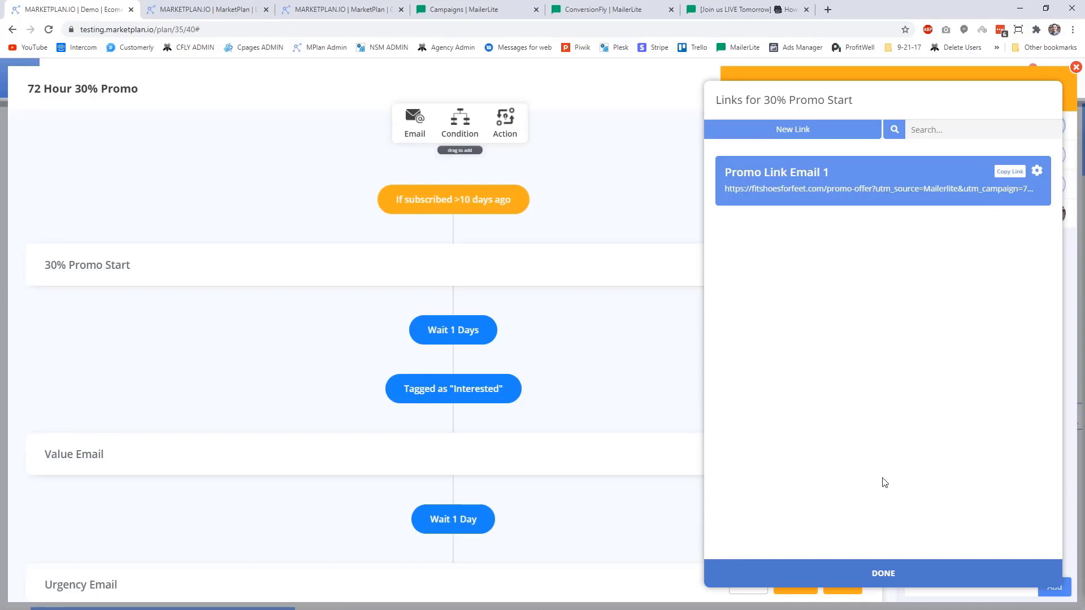
click(893, 574)
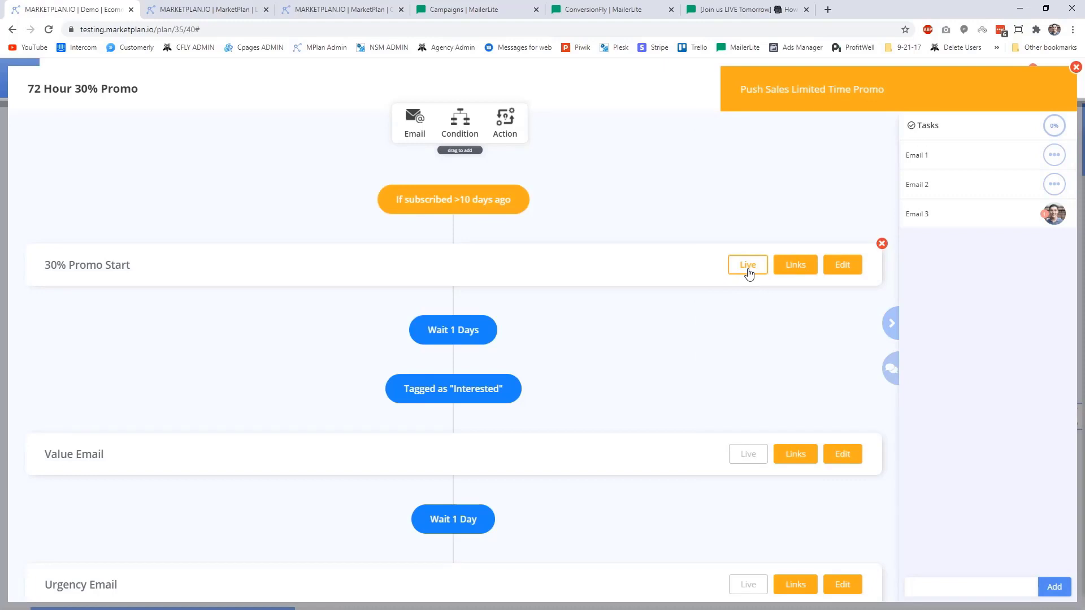
scroll(751, 351, down, 1)
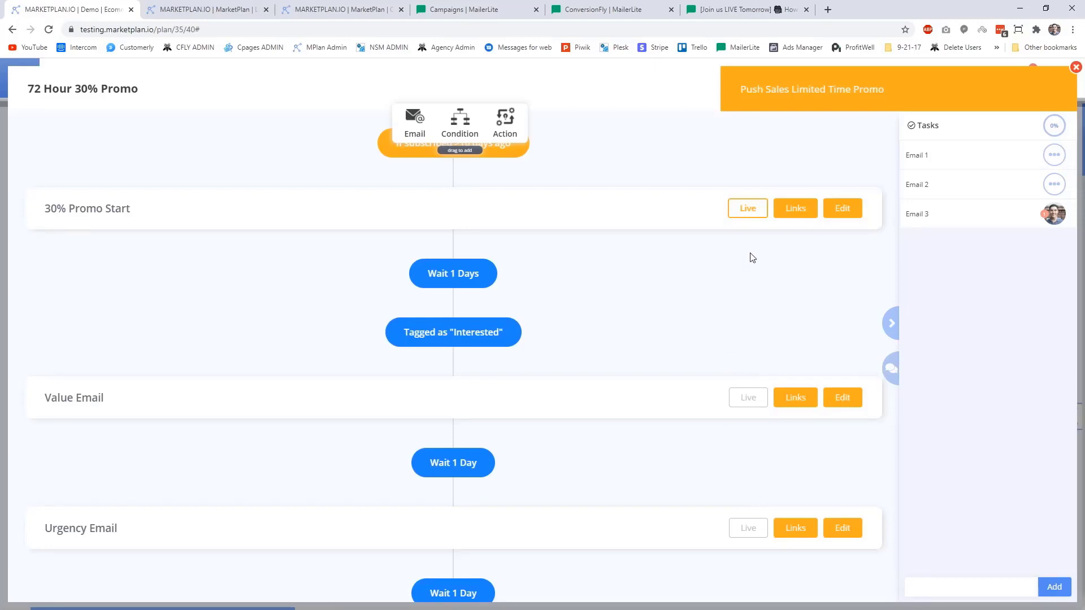
scroll(750, 258, up, 1)
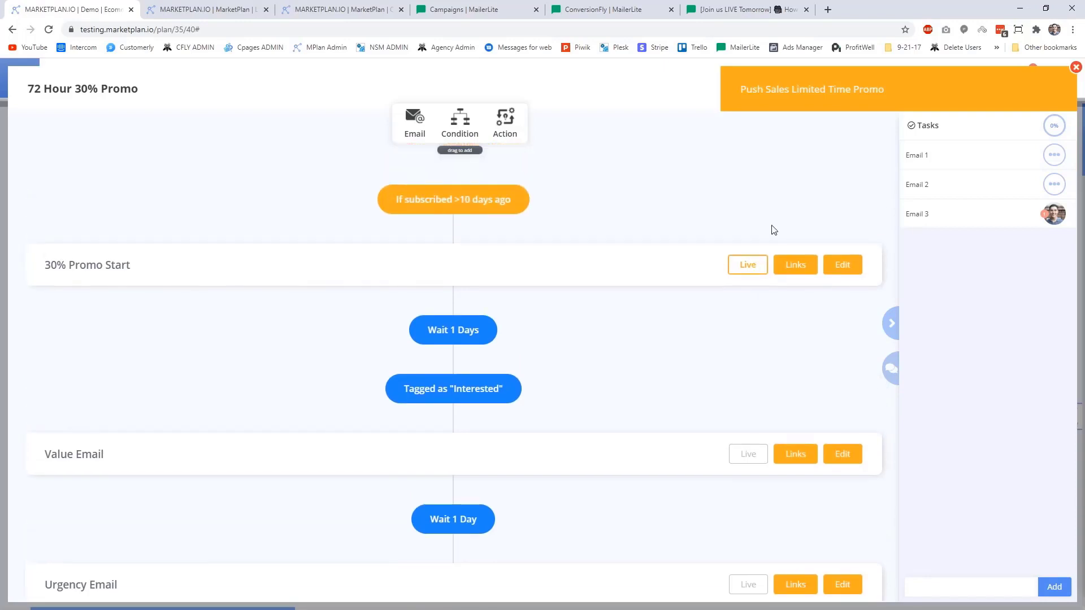
click(1075, 68)
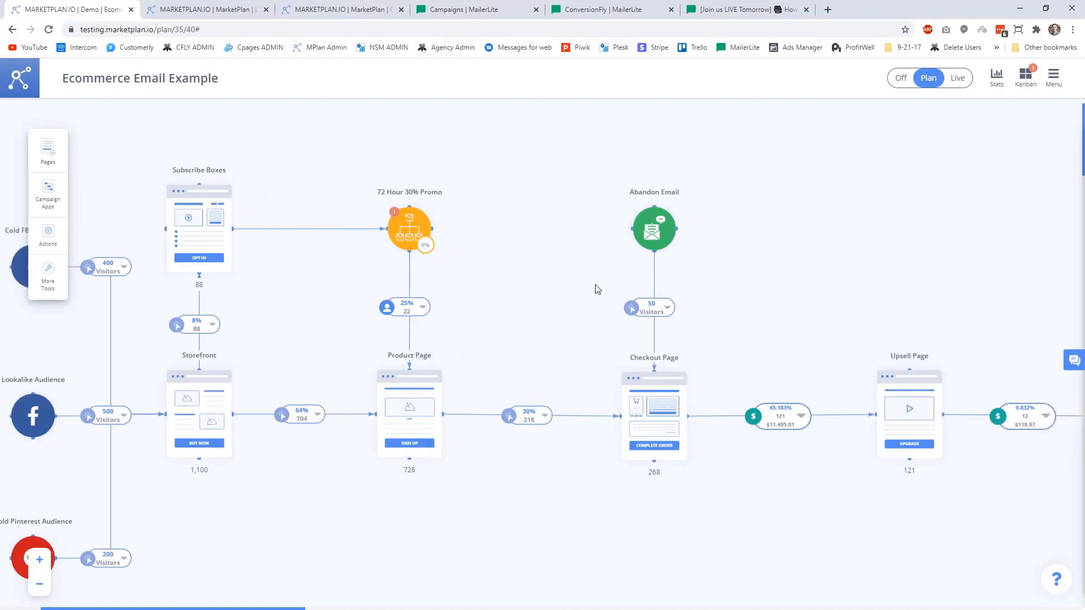
Step: Open the Abandon Email on the funnel map to review its saved-order copy, and close it
scroll(600, 225, right, 3)
mouse_move(615, 411)
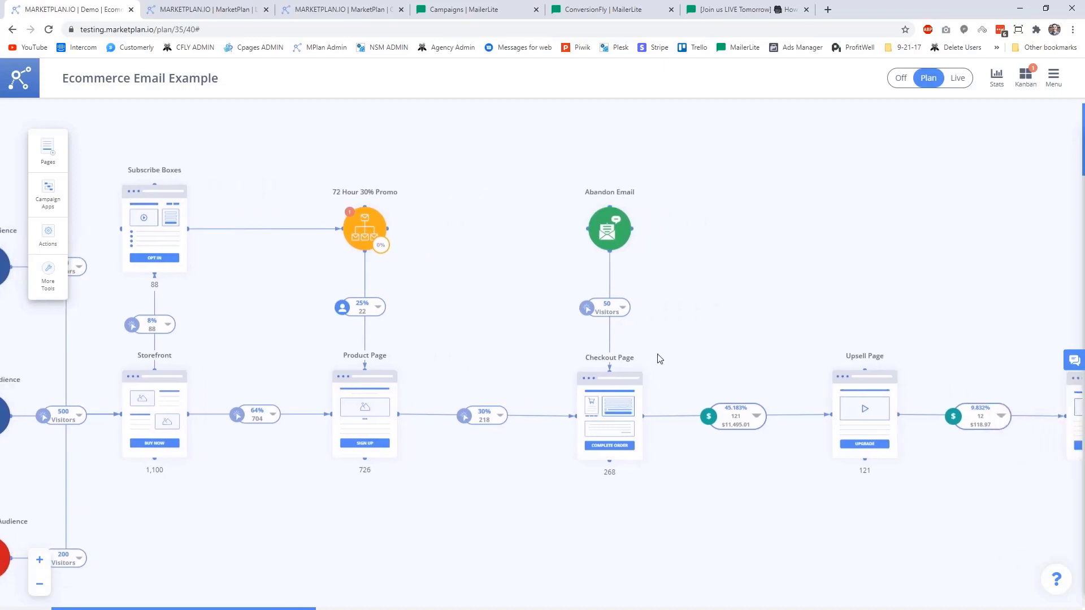
mouse_move(630, 234)
click(608, 232)
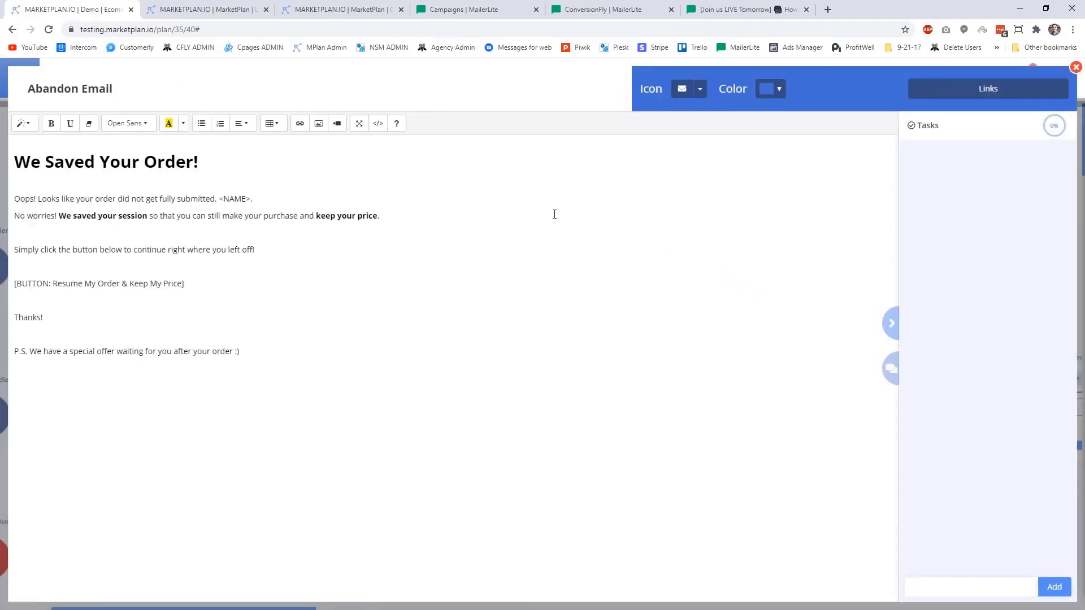
click(88, 91)
click(852, 155)
click(1076, 67)
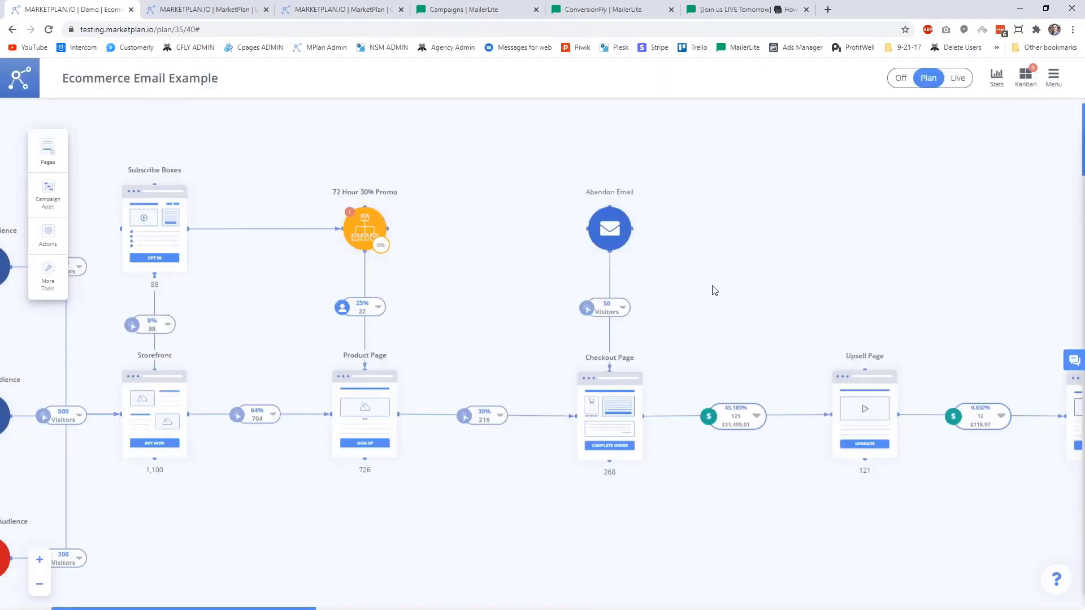
Step: Switch to the Live Mode Launch Promo plan and show the Email Sequence's source statistics for All Time in an enlarged view
mouse_move(608, 237)
drag(654, 252, 655, 289)
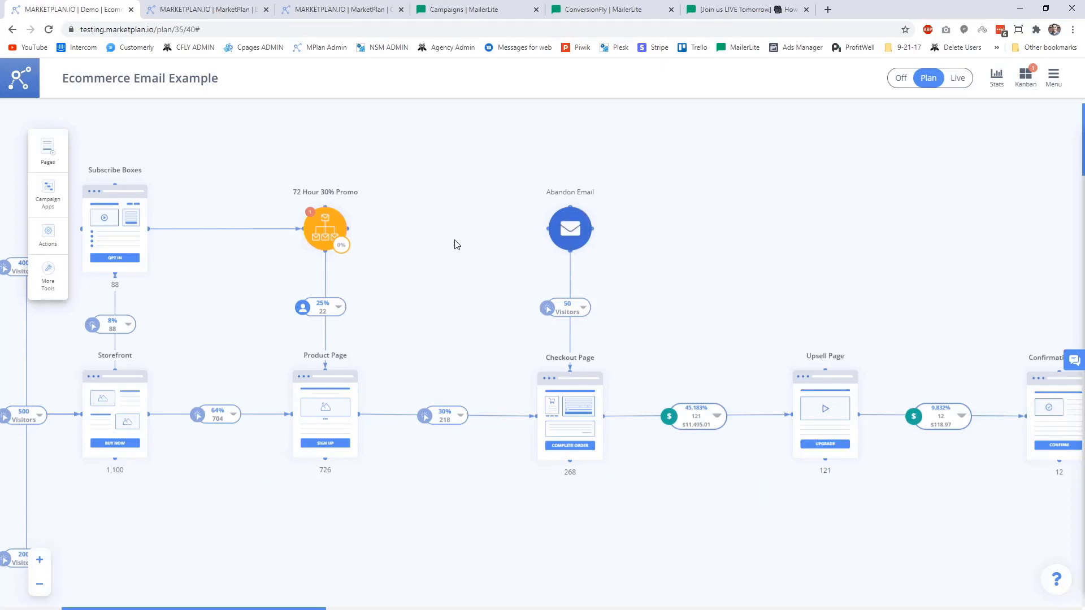
click(206, 7)
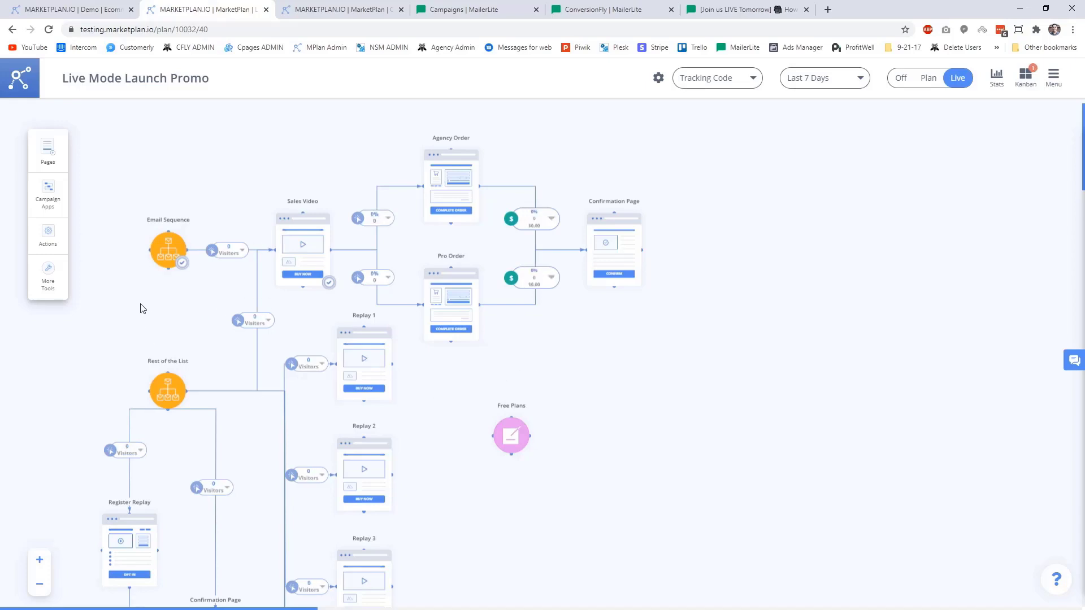
click(168, 252)
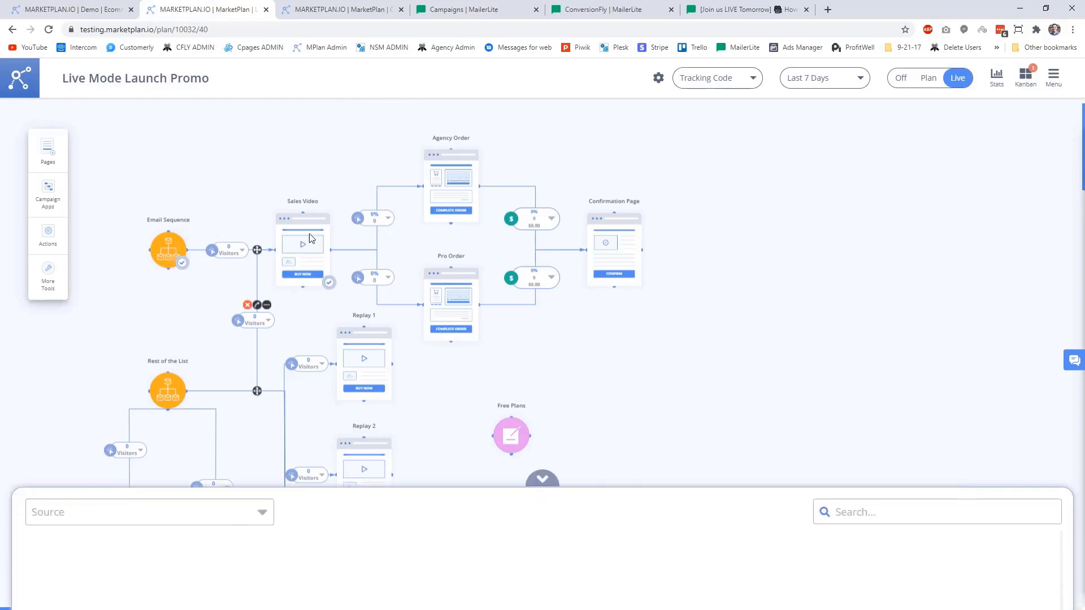
click(826, 82)
click(820, 105)
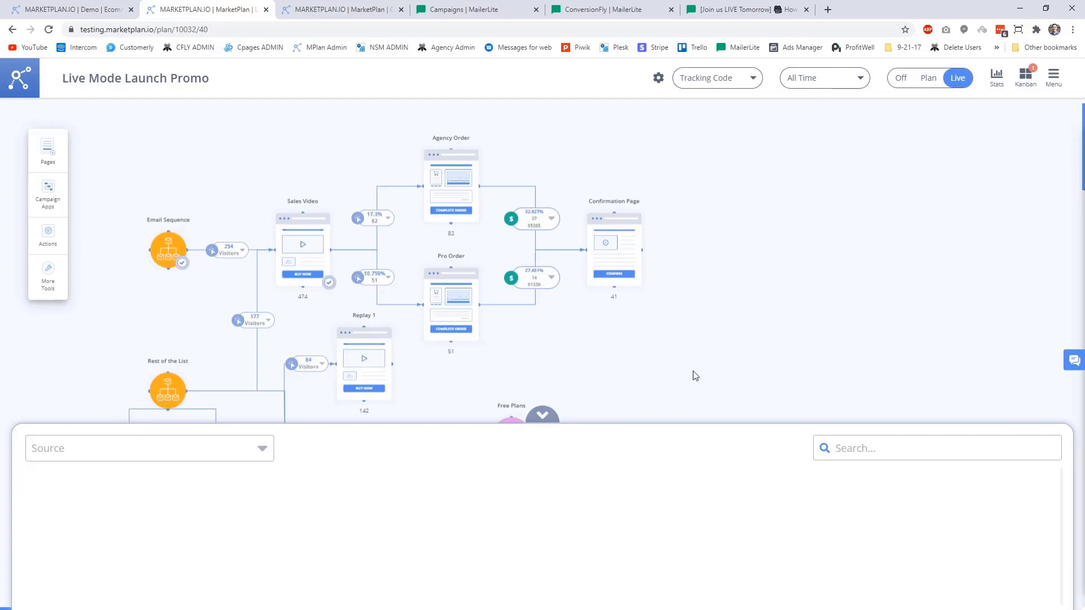
drag(518, 425, 544, 276)
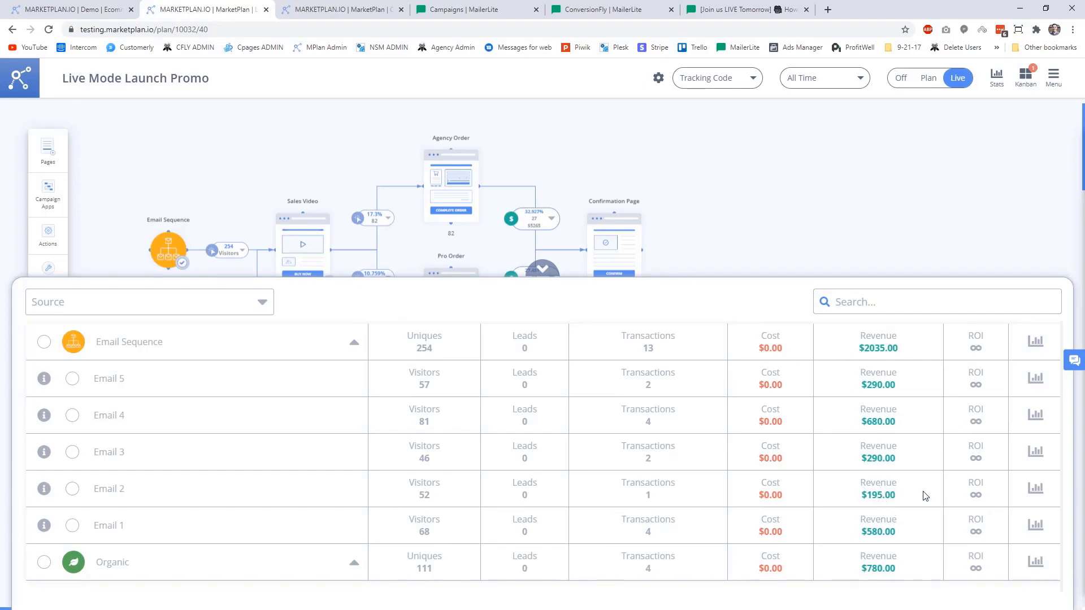
Step: Examine the conversion rate, cost per click and earnings per click of Email 4 and Email 2
mouse_move(148, 240)
click(1035, 418)
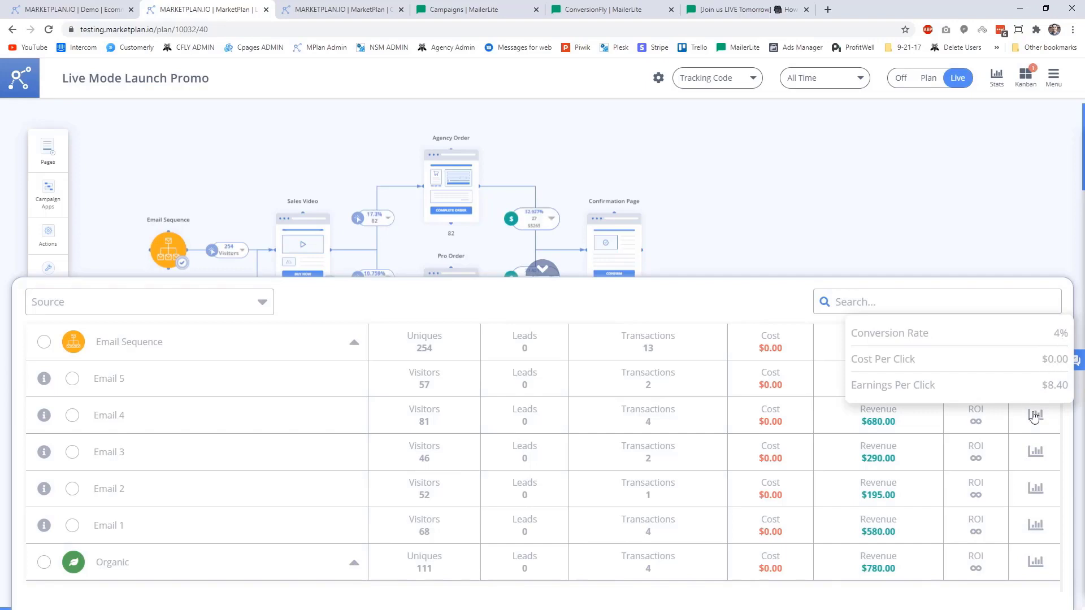
click(1035, 489)
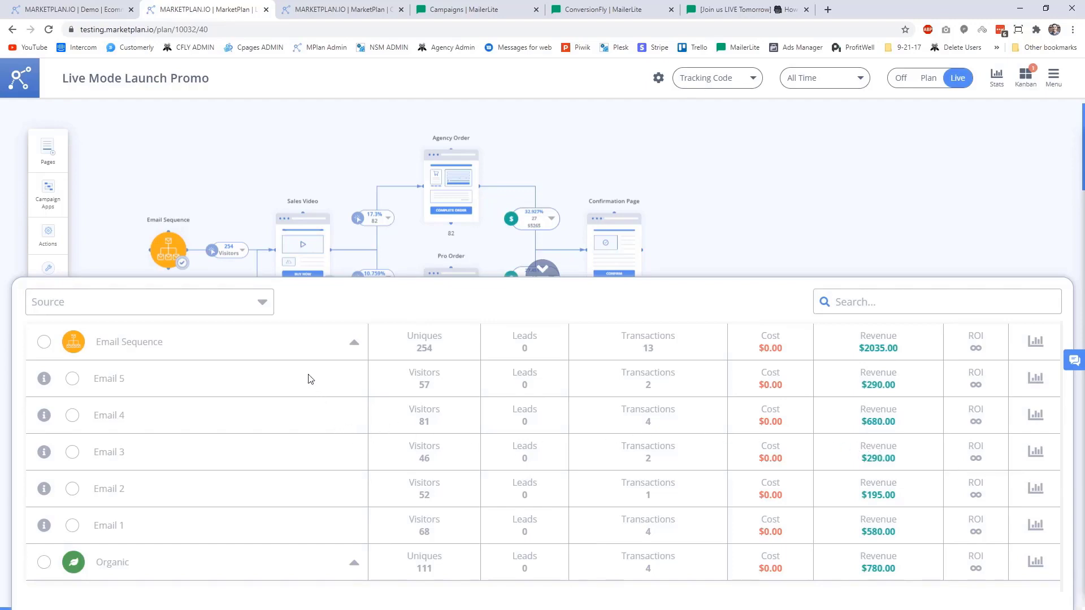
Step: Return to the Ecommerce Email Example plan and view its funnel from the traffic sources onward
click(109, 7)
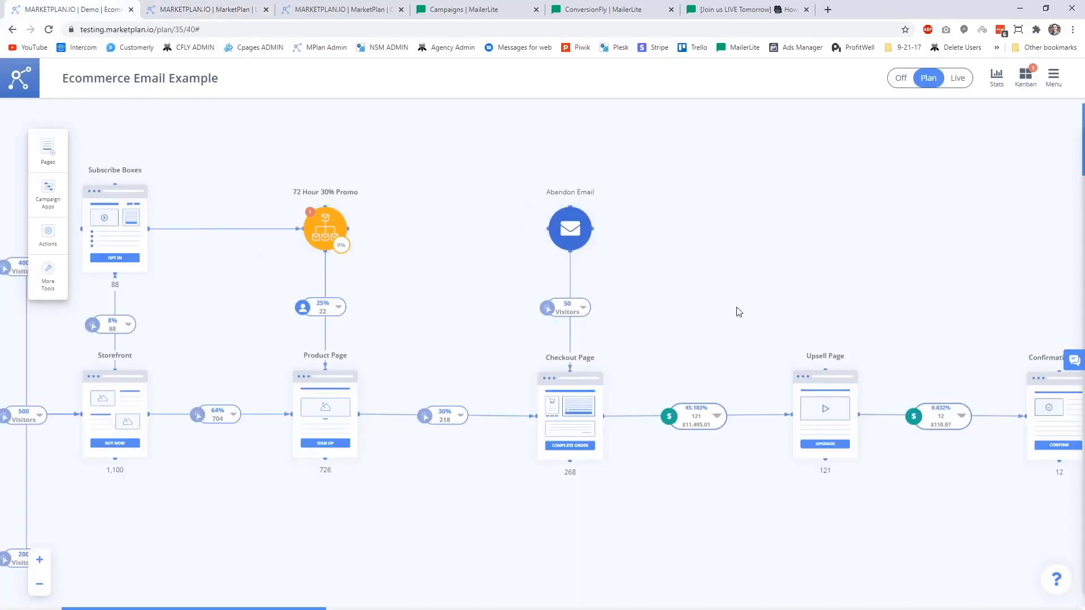
click(41, 585)
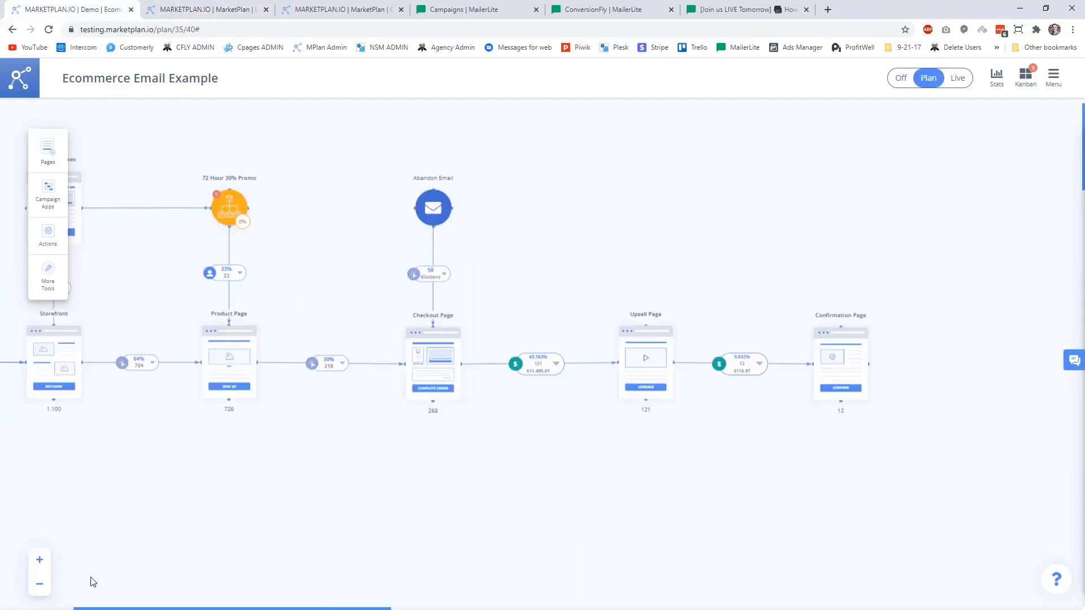
drag(294, 566, 530, 595)
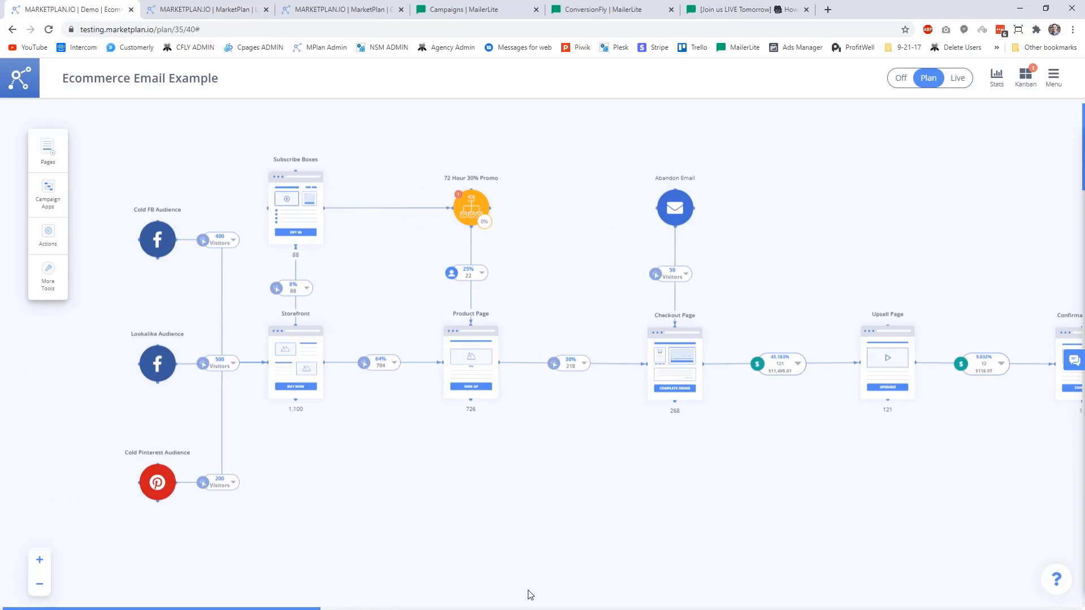